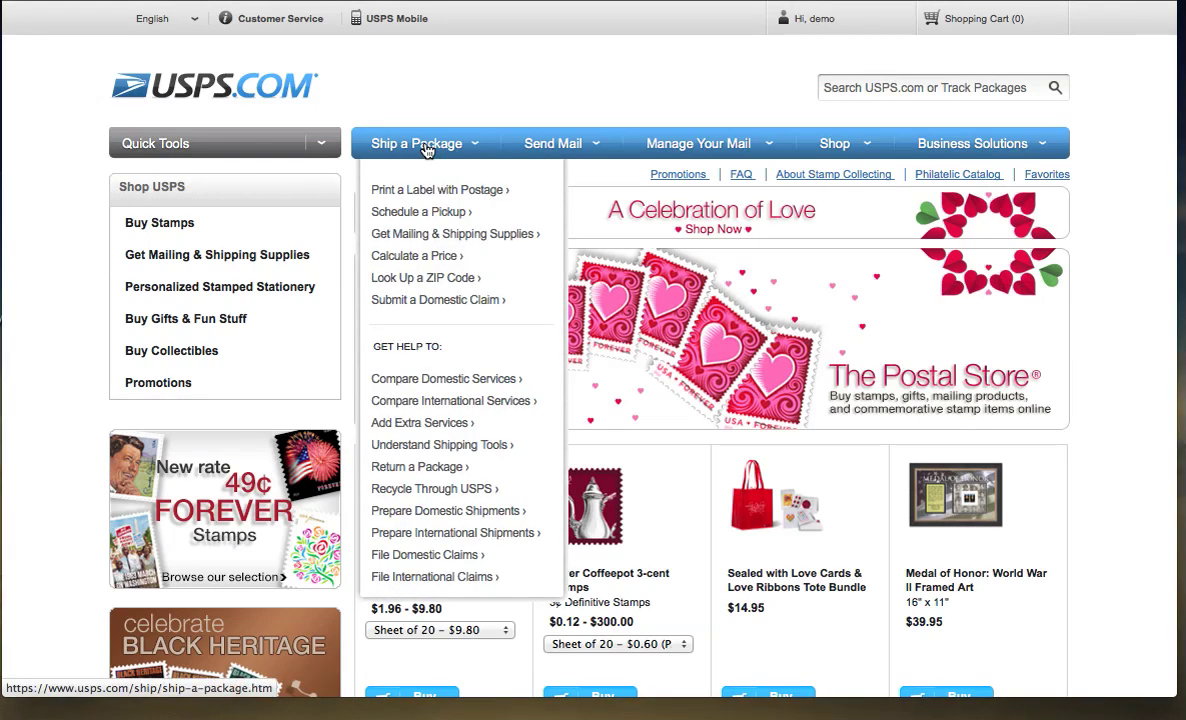
Open the Click-N-Ship Create Shipping Labels form from Ship a Package.
{"action": "left_click", "coordinate": [426, 147]}
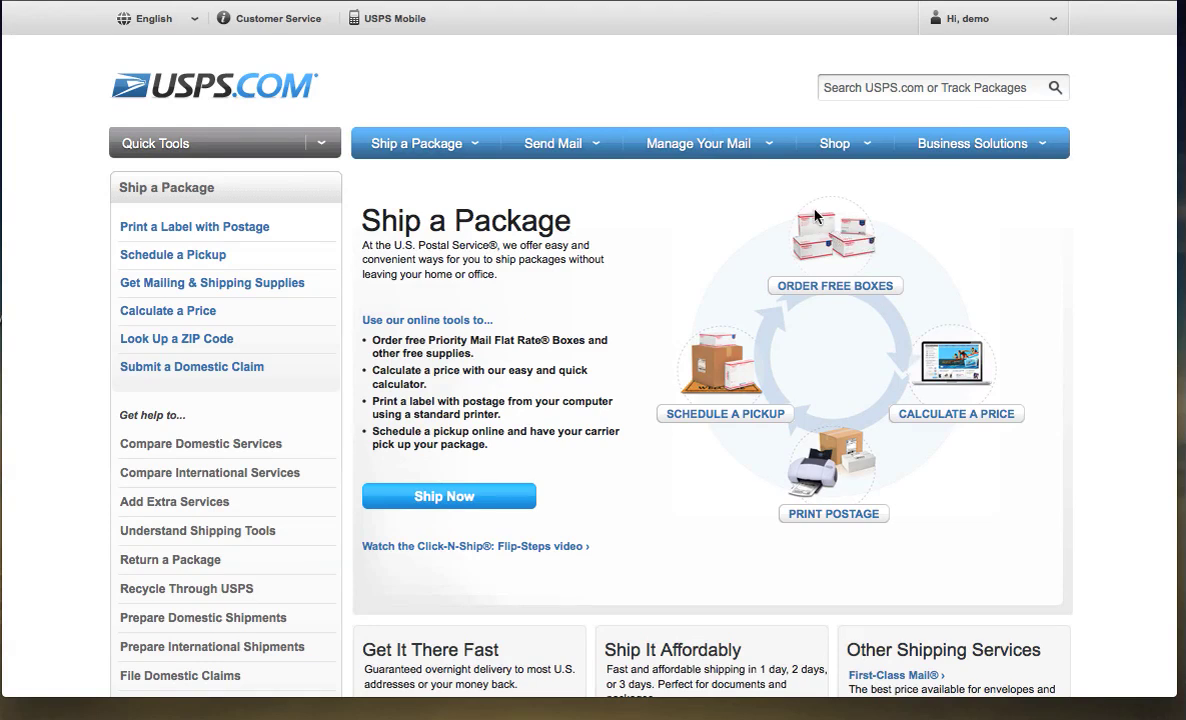
{"action": "mouse_move", "coordinate": [847, 287]}
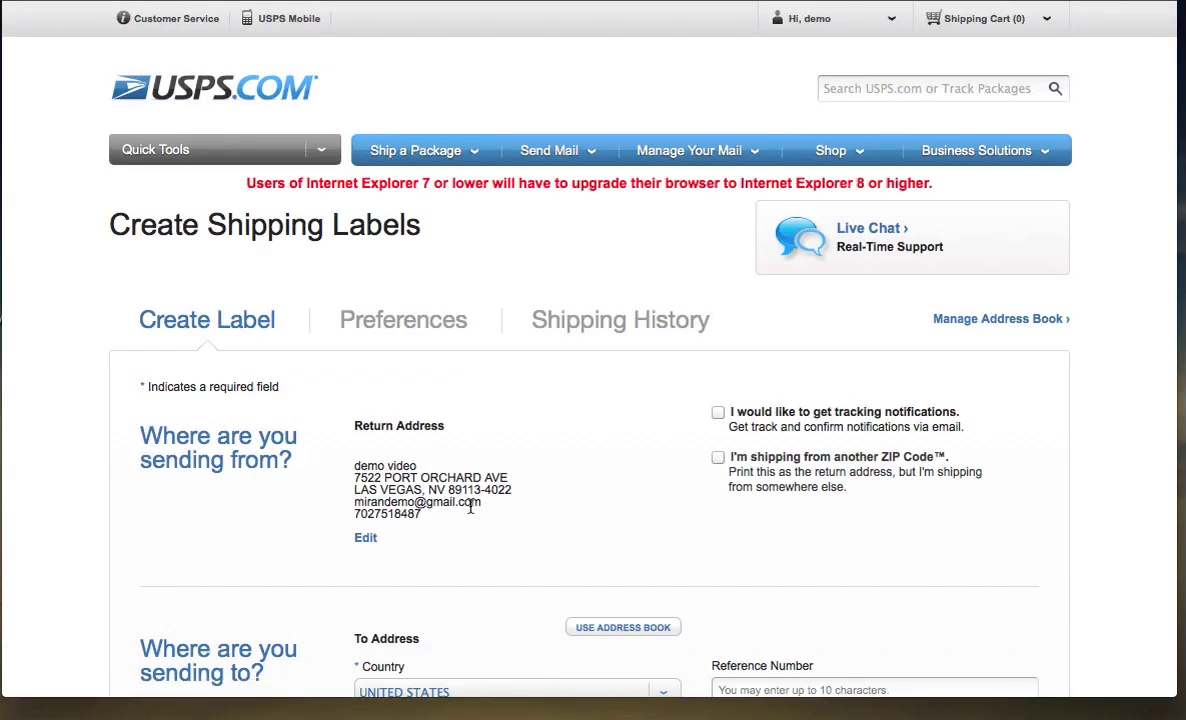
Enter the recipient's first and last name in the To Address, skipping the middle initial.
{"action": "scroll", "coordinate": [470, 506], "scroll_direction": "down", "scroll_amount": 1}
{"action": "scroll", "coordinate": [470, 512], "scroll_direction": "down", "scroll_amount": 2}
{"action": "scroll", "coordinate": [470, 512], "scroll_direction": "down", "scroll_amount": 4}
{"action": "scroll", "coordinate": [470, 506], "scroll_direction": "down", "scroll_amount": 4}
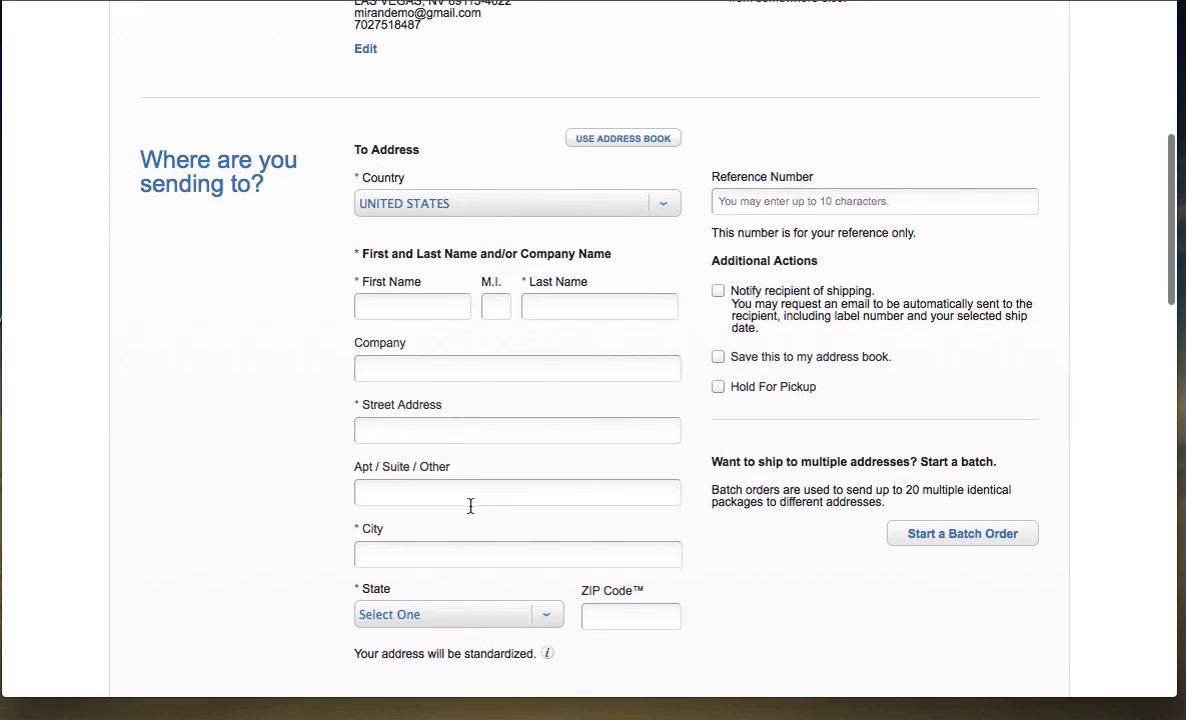
{"action": "scroll", "coordinate": [471, 503], "scroll_direction": "down", "scroll_amount": 1}
{"action": "left_click", "coordinate": [441, 306]}
{"action": "type", "text": "joe"}
{"action": "key", "text": "Tab"}
{"action": "key", "text": "Tab"}
{"action": "type", "text": "receiver"}
Fill in the recipient's street address, Las Vegas city, NV state and ZIP code.
{"action": "key", "text": "Tab"}
{"action": "key", "text": "Tab"}
{"action": "key", "text": "Tab"}
{"action": "key", "text": "Tab"}
{"action": "type", "text": "las vegas"}
{"action": "key", "text": "Tab"}
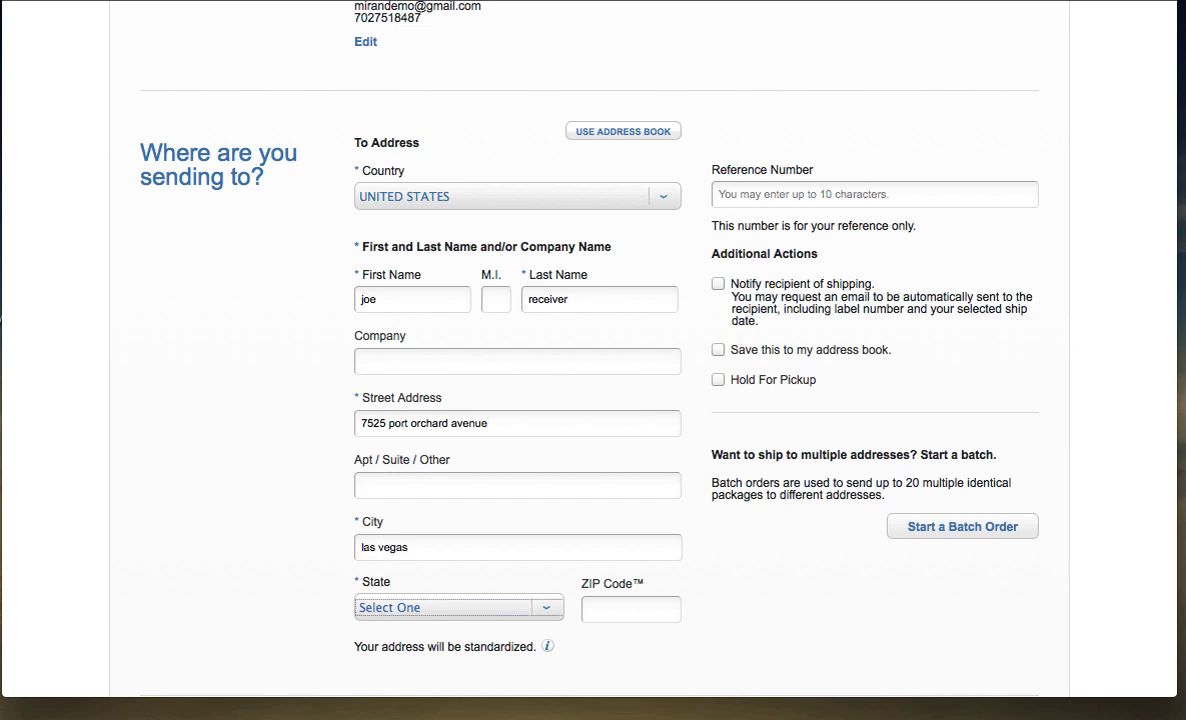
{"action": "type", "text": "nv"}
{"action": "key", "text": "Tab"}
{"action": "type", "text": "89113"}
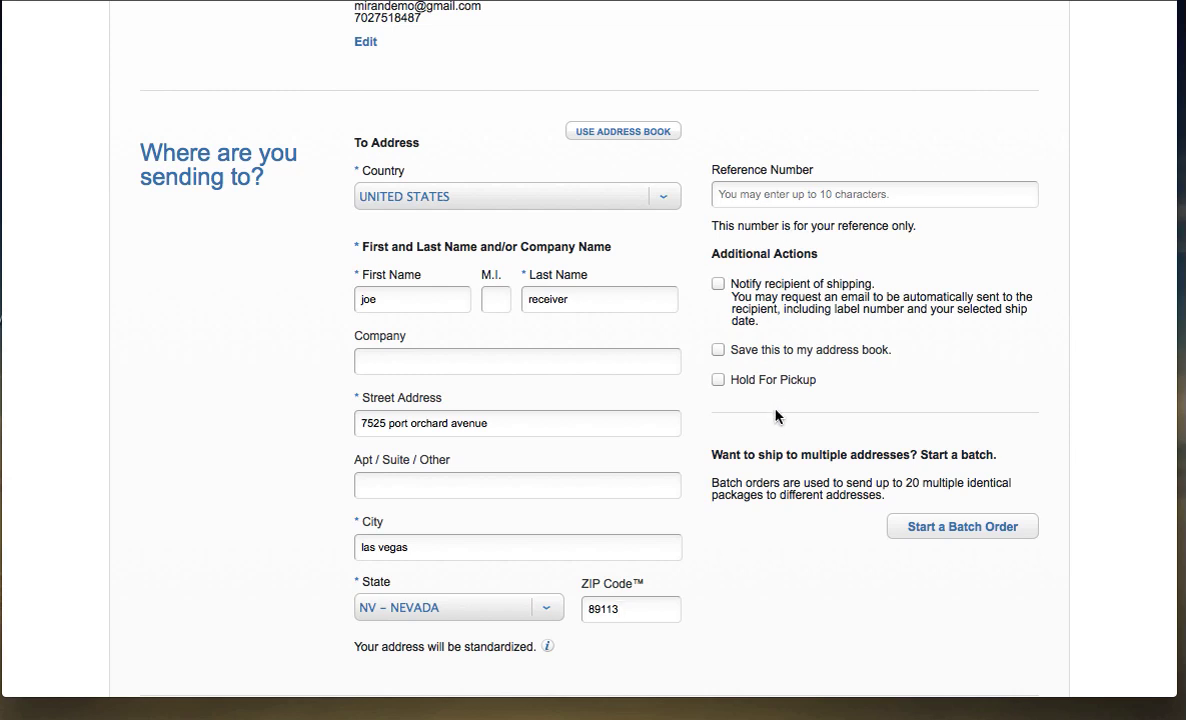
{"action": "scroll", "coordinate": [781, 427], "scroll_direction": "down", "scroll_amount": 1}
Set the shipping date to Wednesday 02/12/14.
{"action": "scroll", "coordinate": [829, 508], "scroll_direction": "down", "scroll_amount": 4}
{"action": "scroll", "coordinate": [829, 508], "scroll_direction": "down", "scroll_amount": 5}
{"action": "left_click", "coordinate": [662, 262]}
{"action": "left_click", "coordinate": [537, 292]}
{"action": "scroll", "coordinate": [489, 305], "scroll_direction": "down", "scroll_amount": 3}
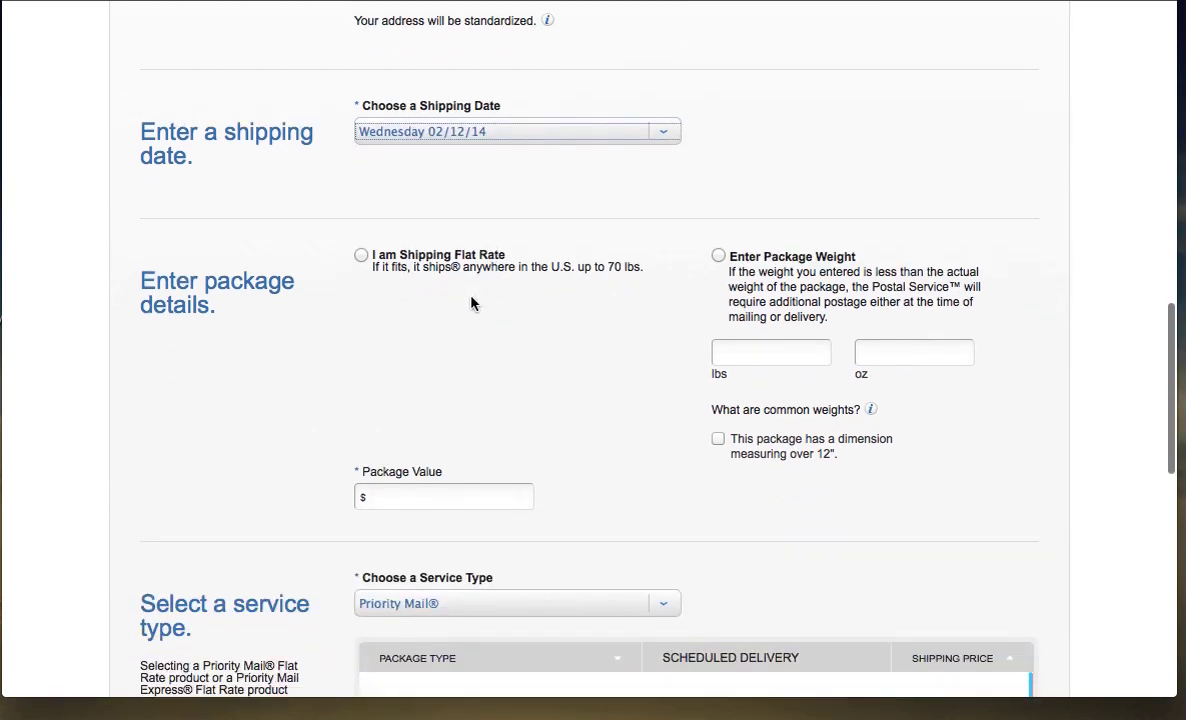
Mark the package as shipping flat rate with a package value of 100.00.
{"action": "left_click", "coordinate": [361, 257]}
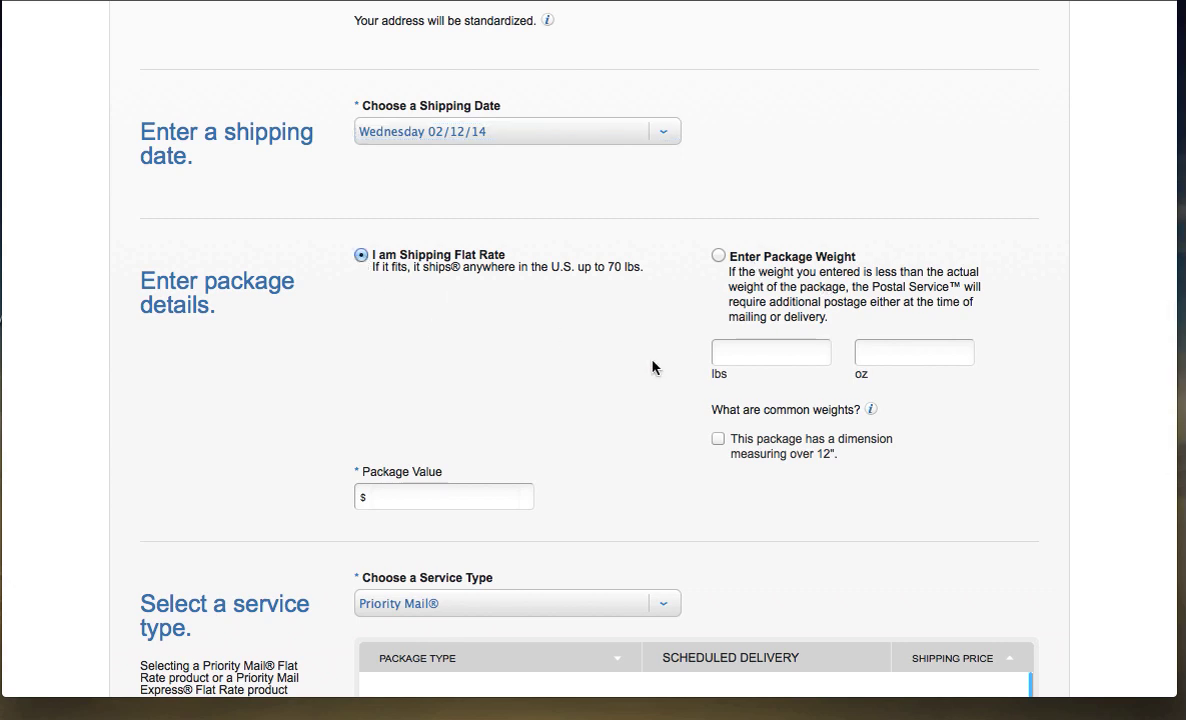
{"action": "scroll", "coordinate": [652, 368], "scroll_direction": "down", "scroll_amount": 1}
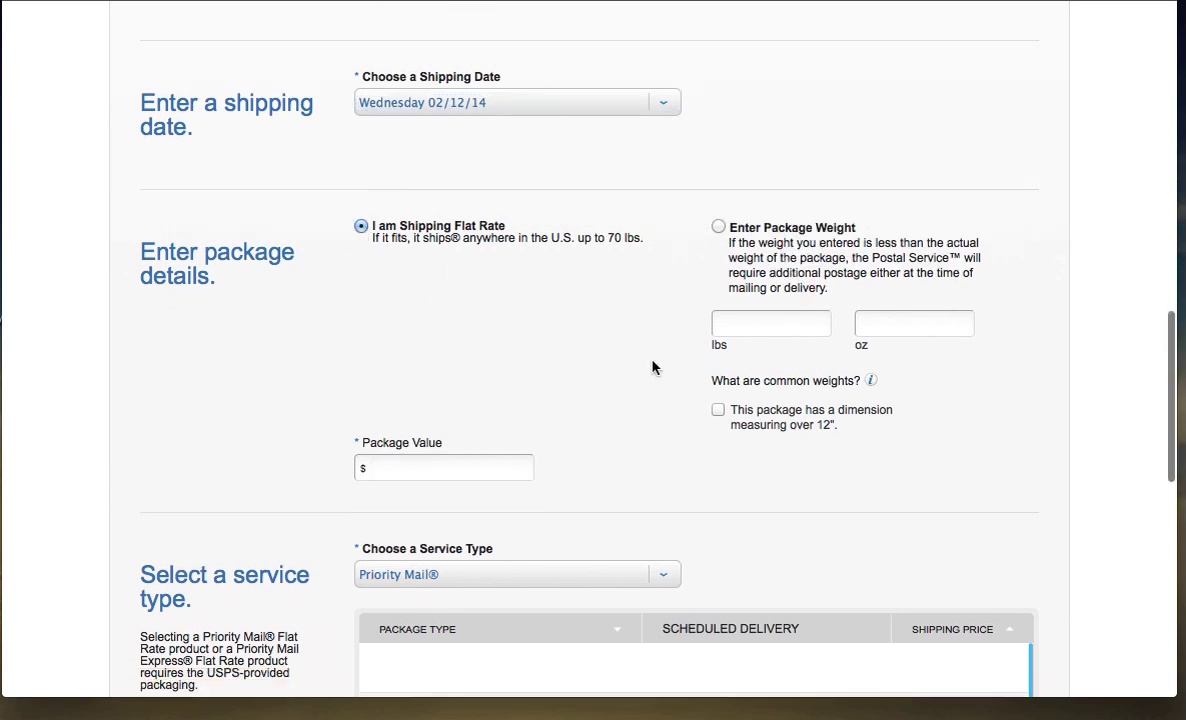
{"action": "left_click", "coordinate": [447, 468]}
{"action": "type", "text": "100"}
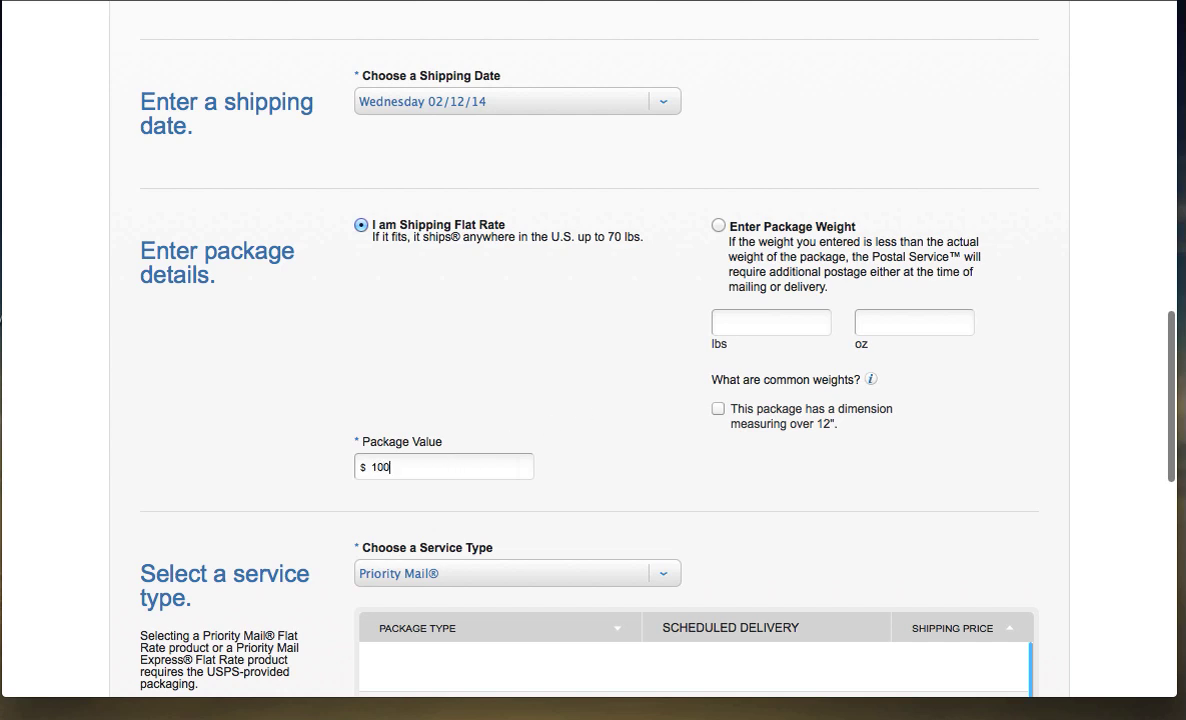
{"action": "type", "text": ".00"}
{"action": "scroll", "coordinate": [433, 505], "scroll_direction": "down", "scroll_amount": 1}
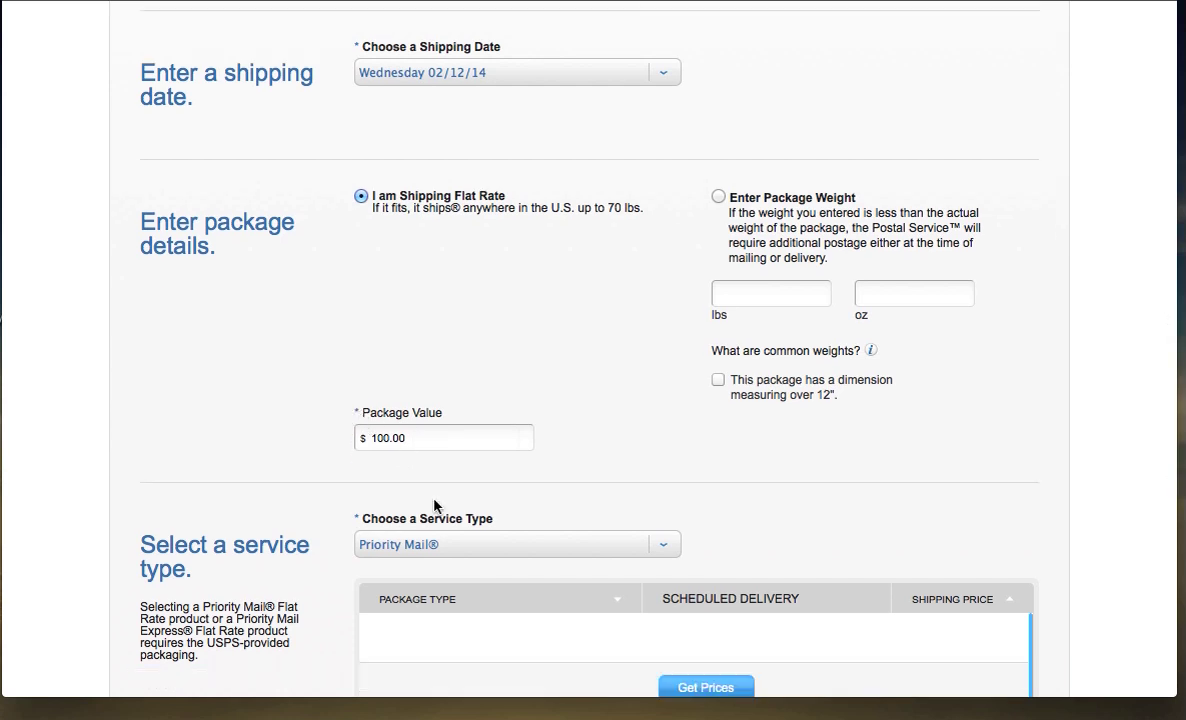
{"action": "scroll", "coordinate": [433, 505], "scroll_direction": "down", "scroll_amount": 2}
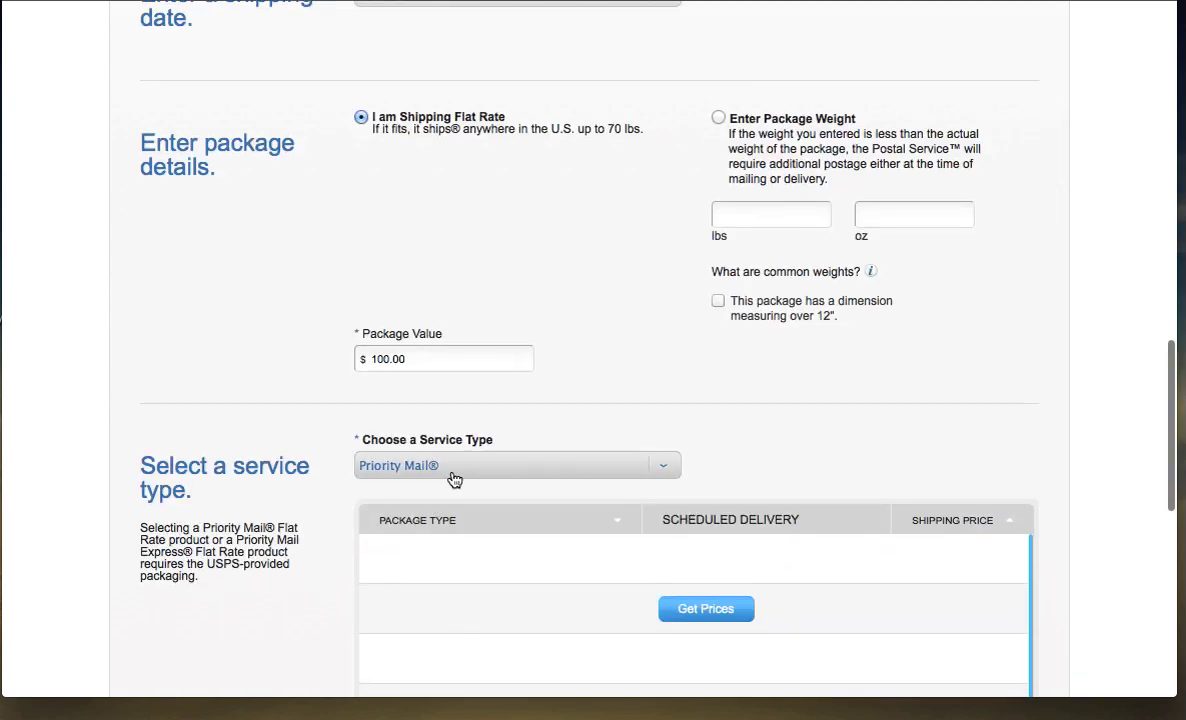
{"action": "scroll", "coordinate": [509, 489], "scroll_direction": "down", "scroll_amount": 4}
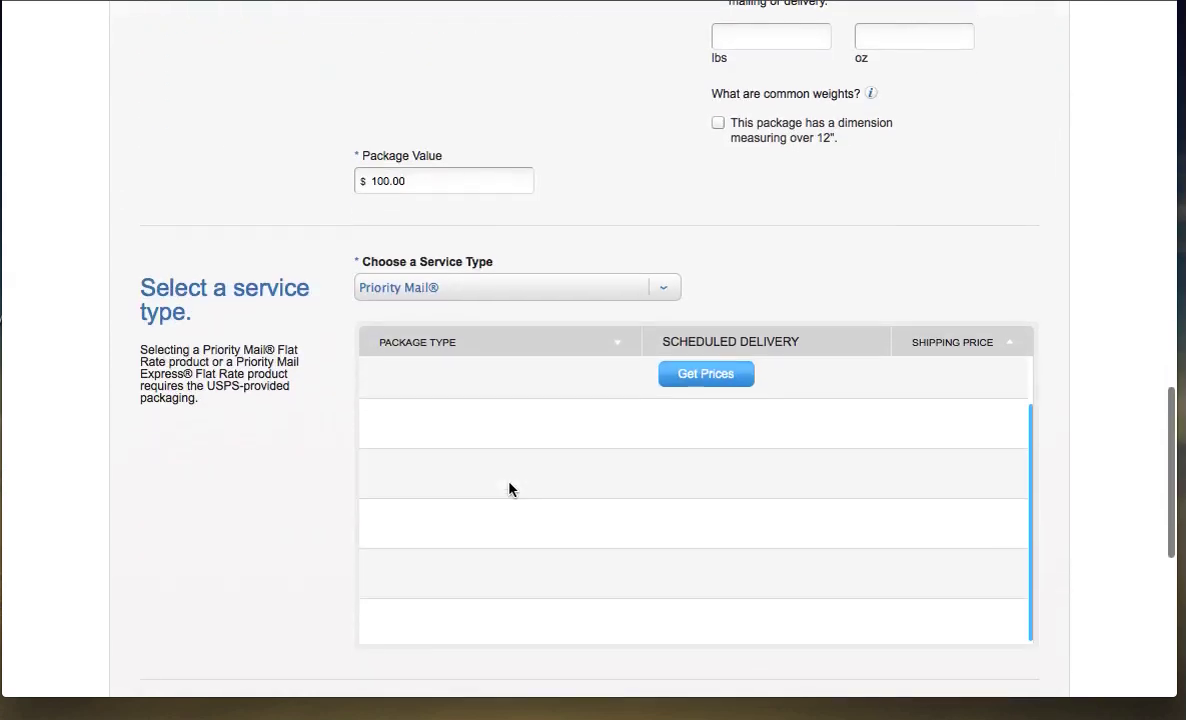
Get Priority Mail prices and select the Small Flat Rate Box at $5.25.
{"action": "left_click", "coordinate": [704, 377]}
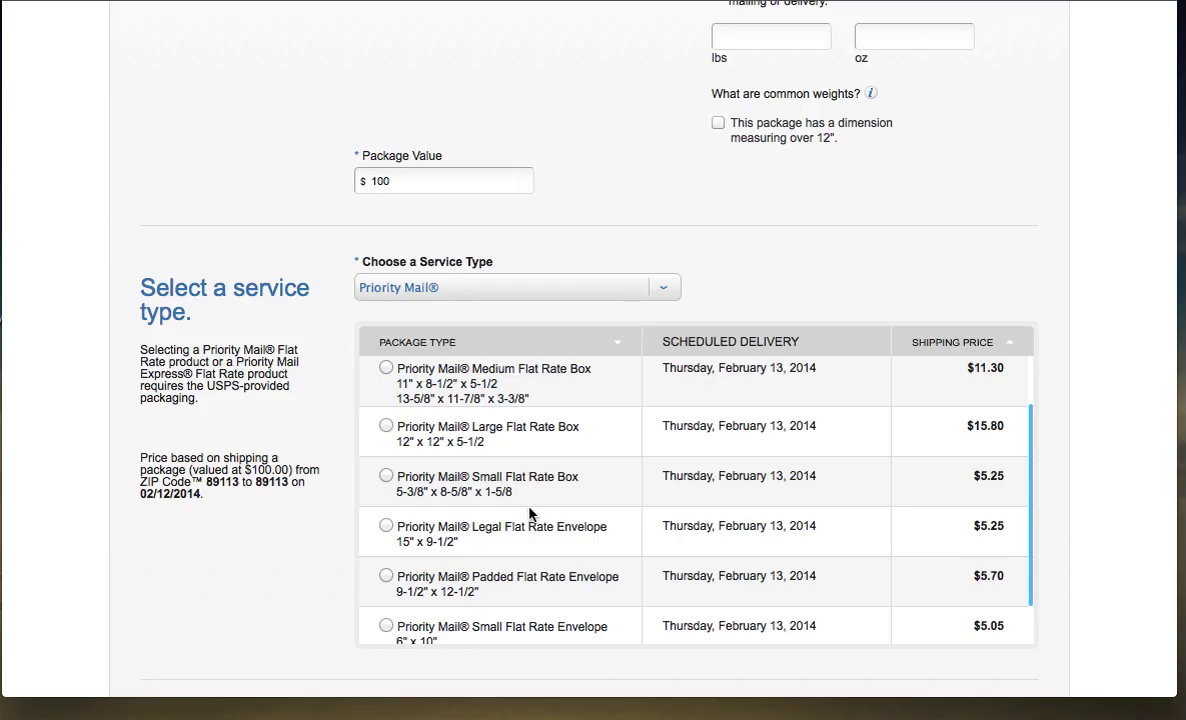
{"action": "left_click", "coordinate": [386, 478]}
{"action": "scroll", "coordinate": [1001, 480], "scroll_direction": "down", "scroll_amount": 3}
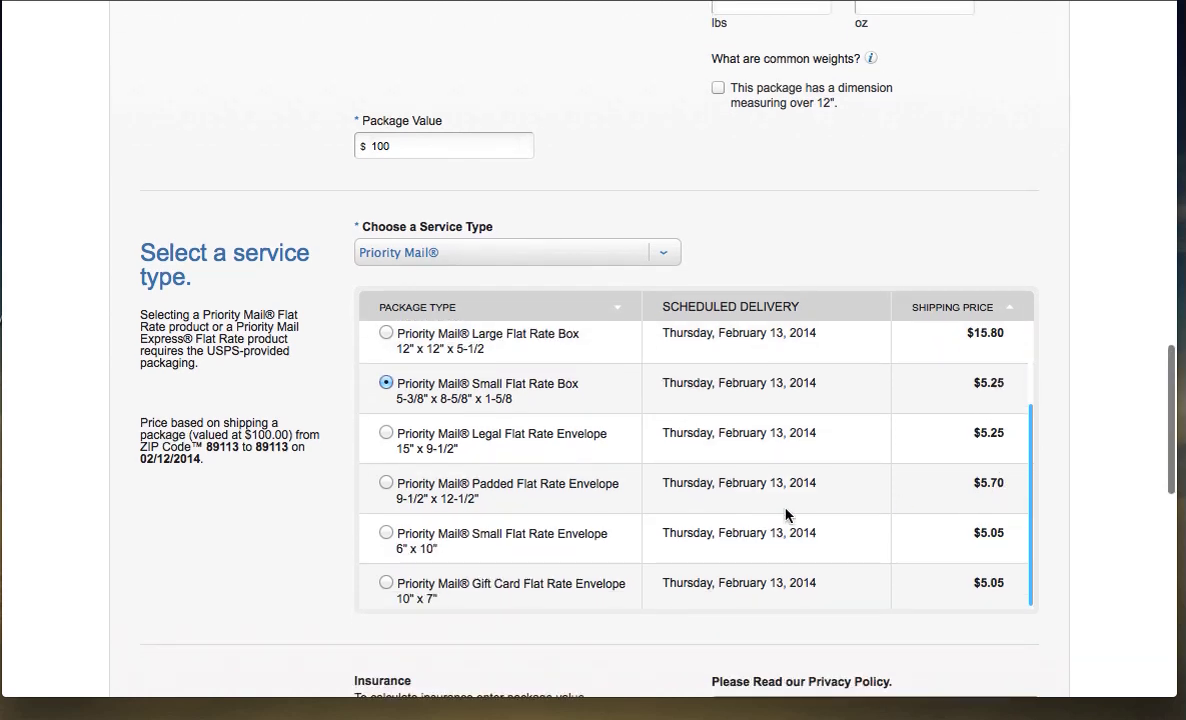
{"action": "scroll", "coordinate": [785, 515], "scroll_direction": "down", "scroll_amount": 5}
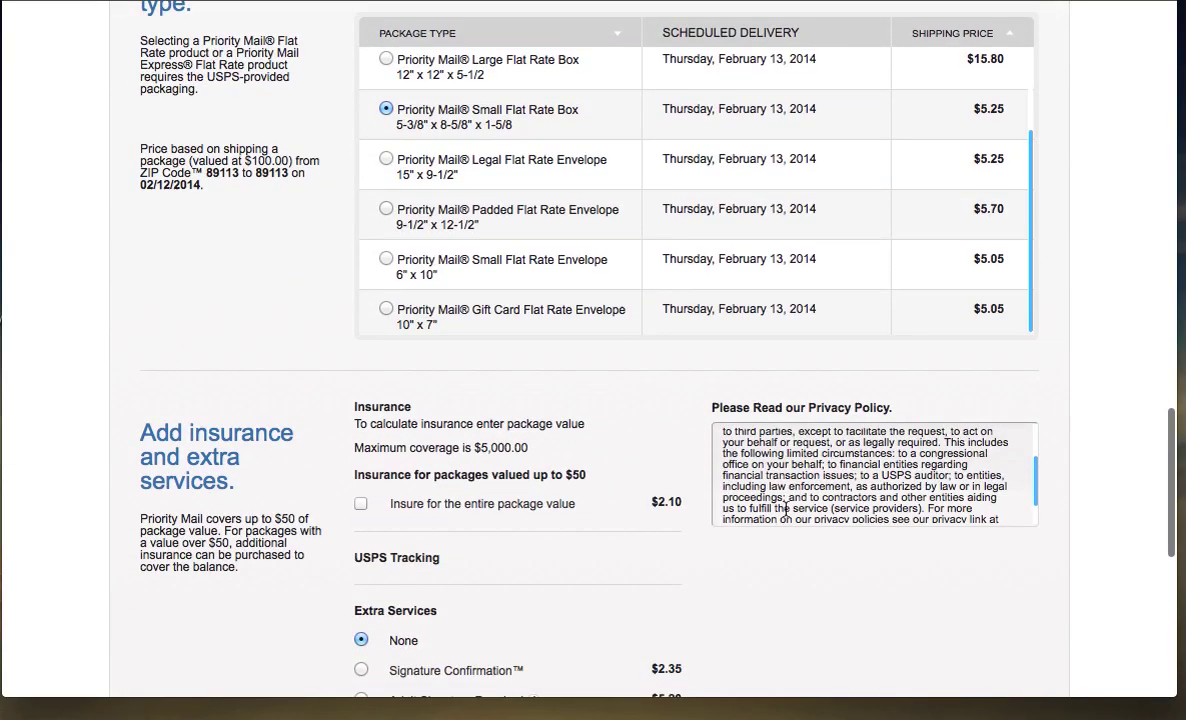
{"action": "scroll", "coordinate": [785, 508], "scroll_direction": "down", "scroll_amount": 3}
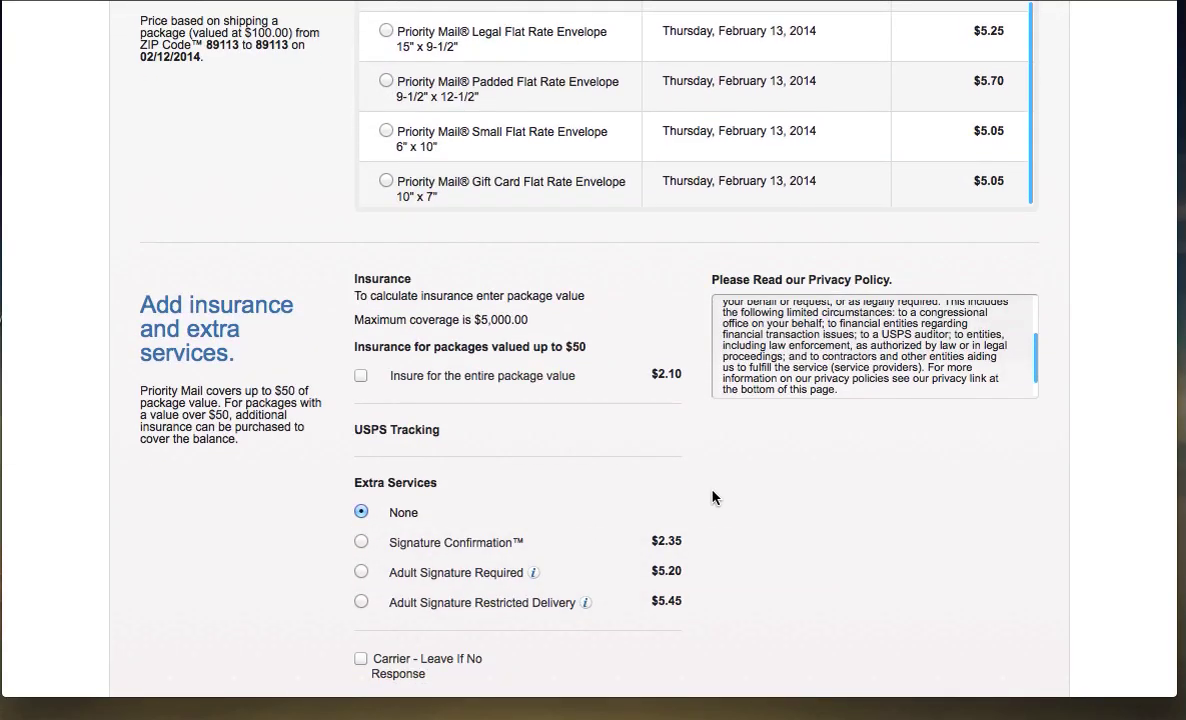
{"action": "scroll", "coordinate": [714, 497], "scroll_direction": "down", "scroll_amount": 1}
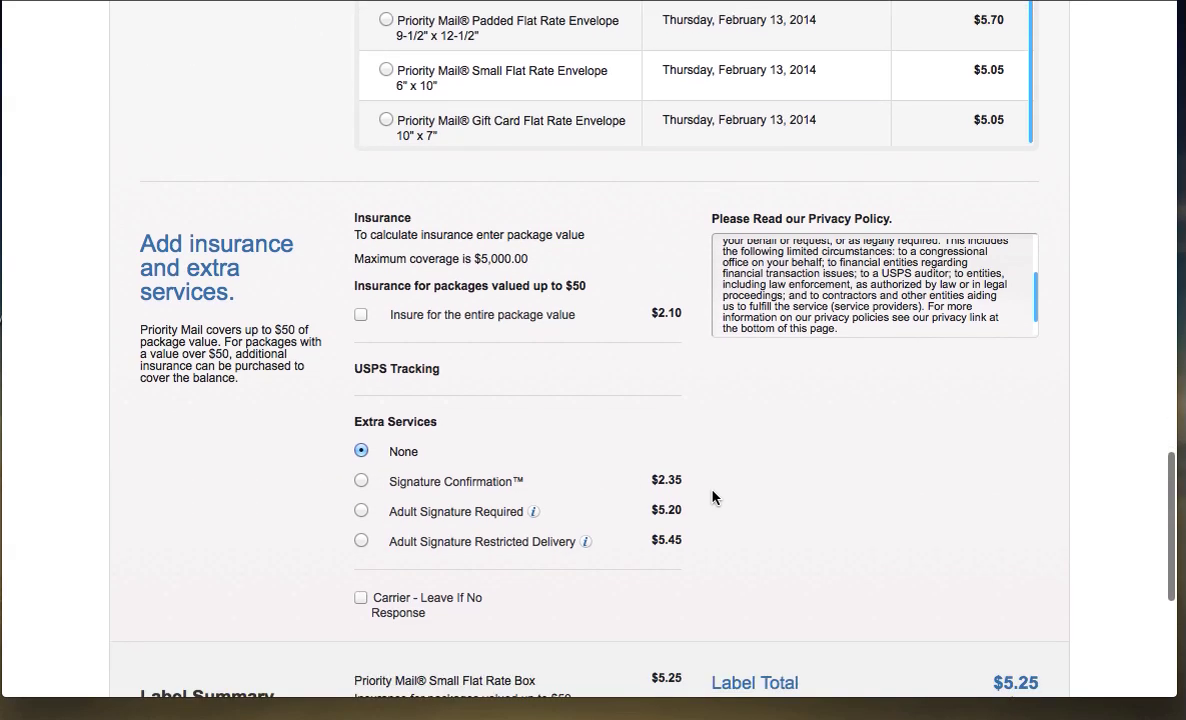
{"action": "scroll", "coordinate": [714, 497], "scroll_direction": "down", "scroll_amount": 3}
{"action": "scroll", "coordinate": [714, 497], "scroll_direction": "down", "scroll_amount": 1}
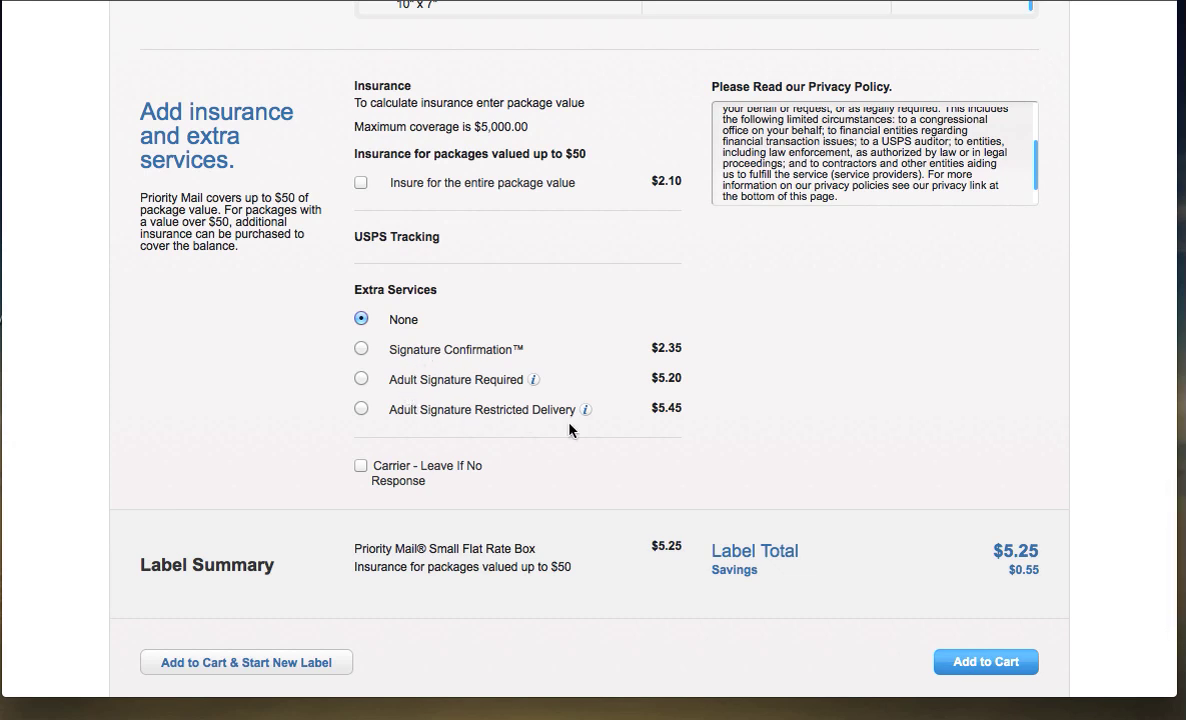
{"action": "scroll", "coordinate": [569, 428], "scroll_direction": "down", "scroll_amount": 2}
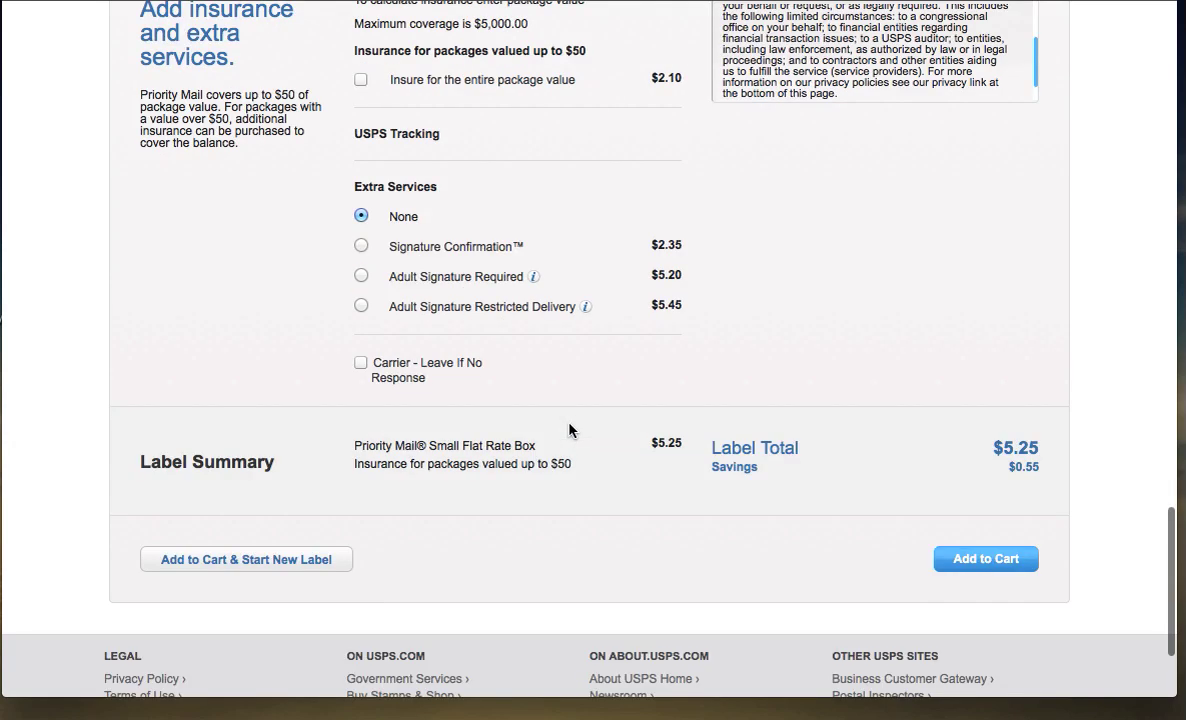
{"action": "scroll", "coordinate": [569, 430], "scroll_direction": "down", "scroll_amount": 2}
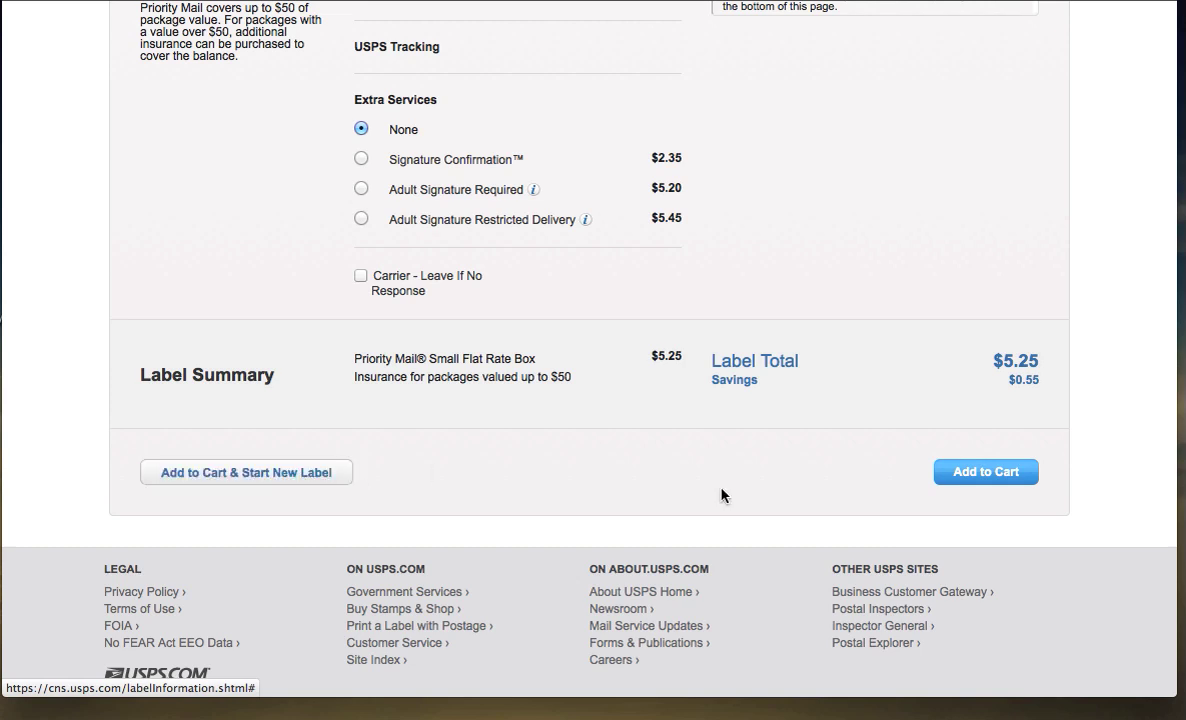
Add the Small Flat Rate Box label to the cart and continue to Billing Information.
{"action": "left_click", "coordinate": [1011, 471]}
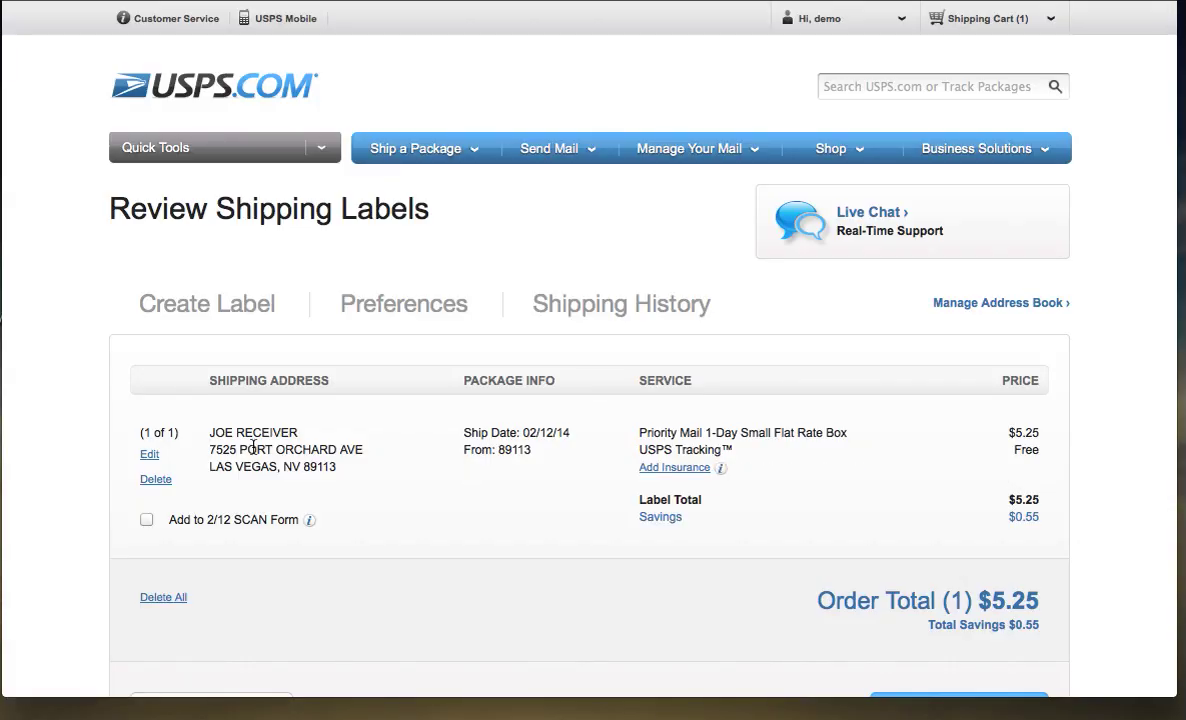
{"action": "scroll", "coordinate": [279, 455], "scroll_direction": "down", "scroll_amount": 2}
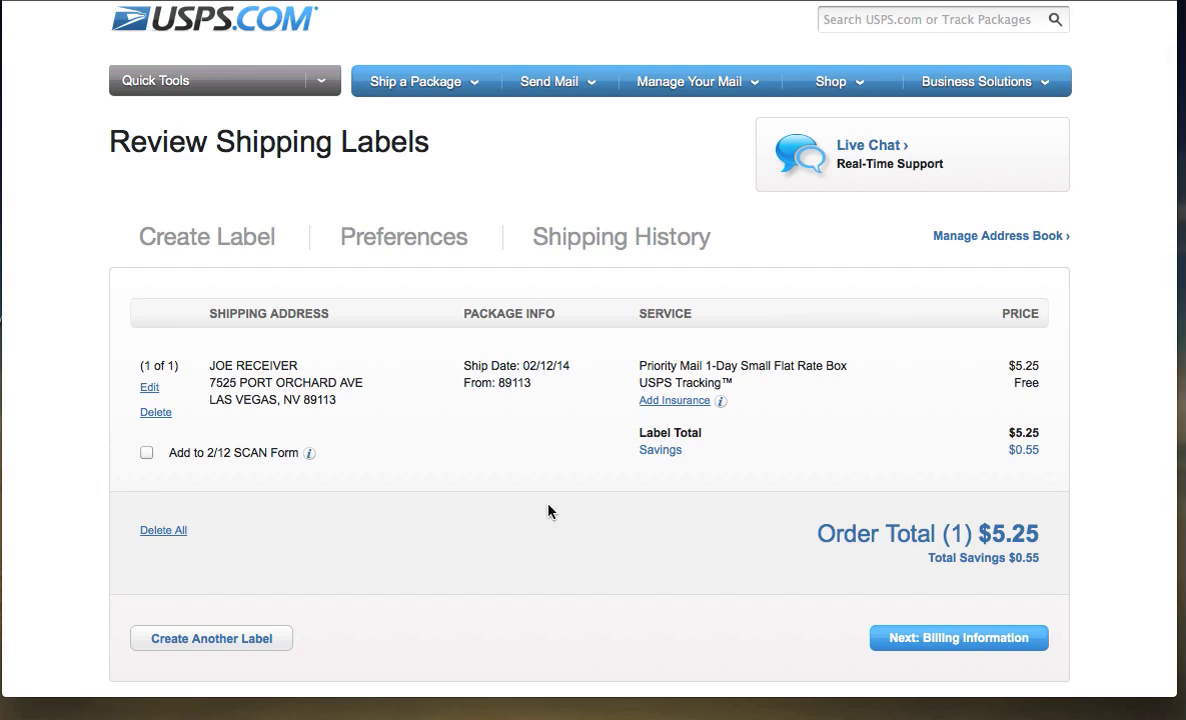
{"action": "scroll", "coordinate": [548, 508], "scroll_direction": "down", "scroll_amount": 4}
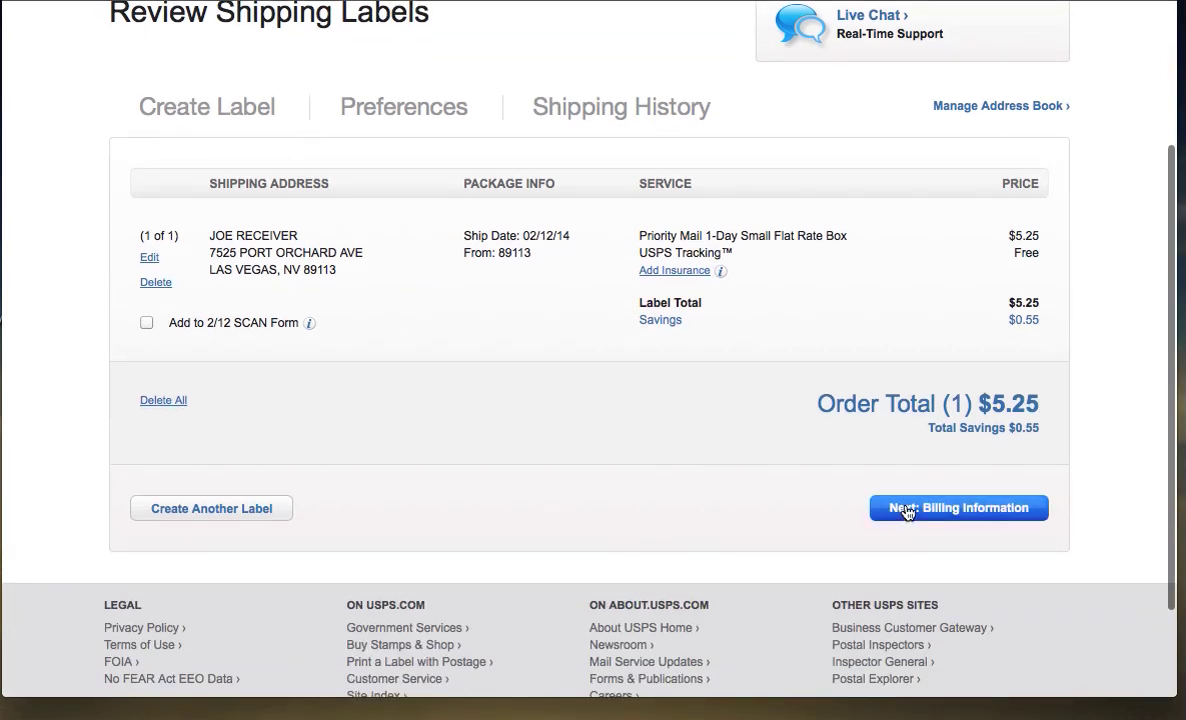
{"action": "left_click", "coordinate": [907, 509]}
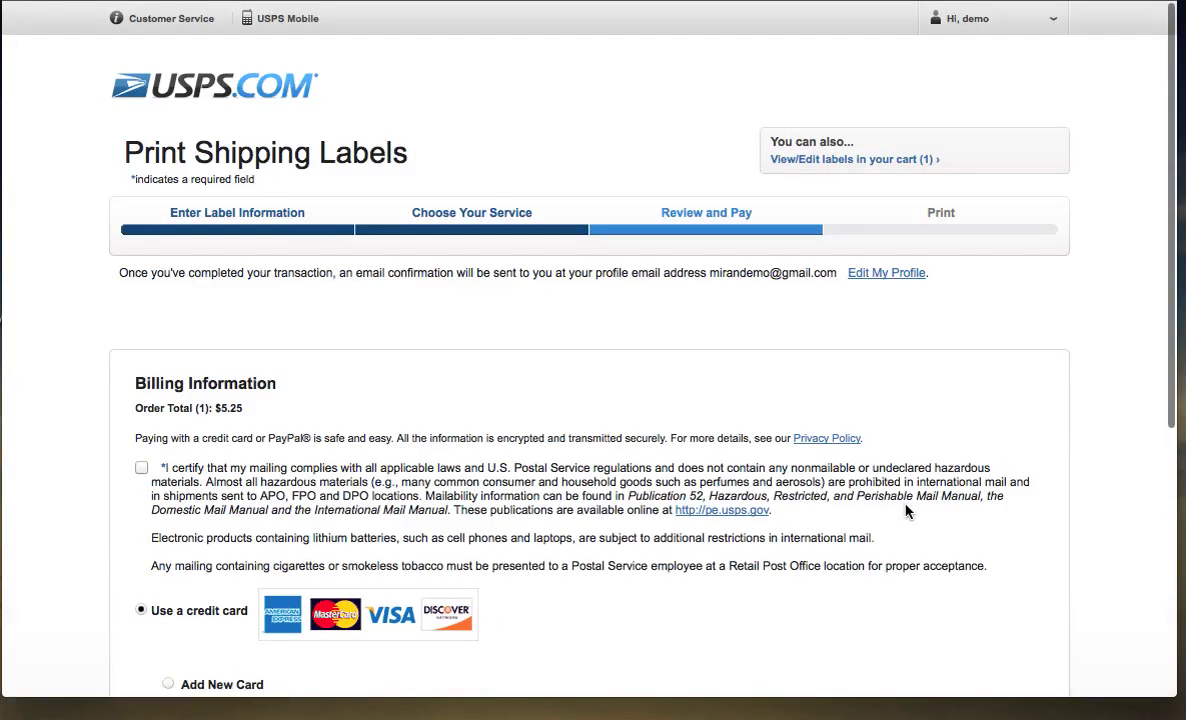
Tick the certification that the mailing contains no hazardous materials.
{"action": "left_click", "coordinate": [141, 467]}
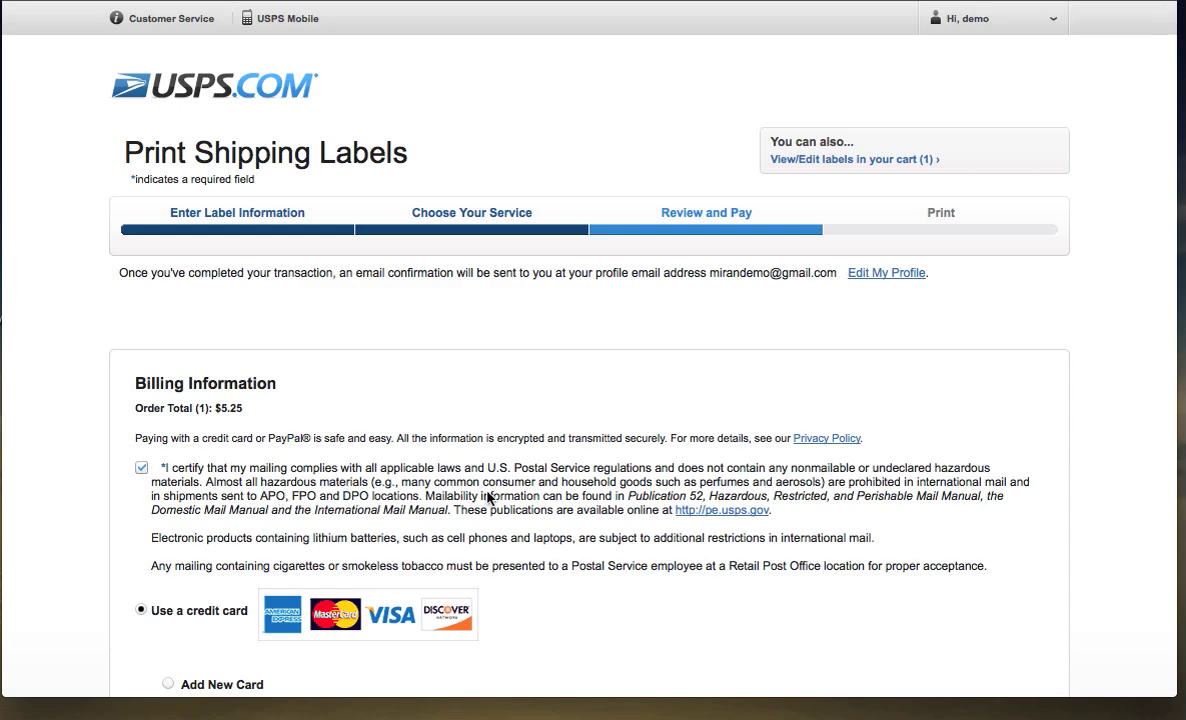
{"action": "scroll", "coordinate": [487, 498], "scroll_direction": "down", "scroll_amount": 3}
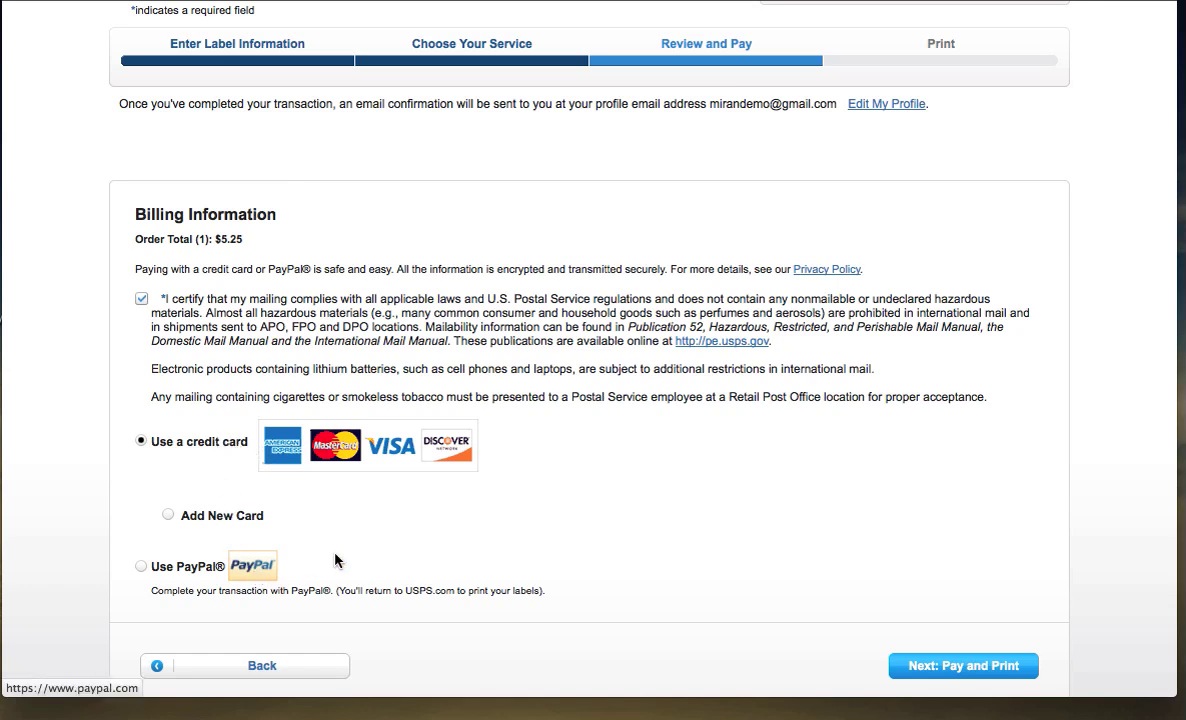
{"action": "scroll", "coordinate": [338, 561], "scroll_direction": "down", "scroll_amount": 2}
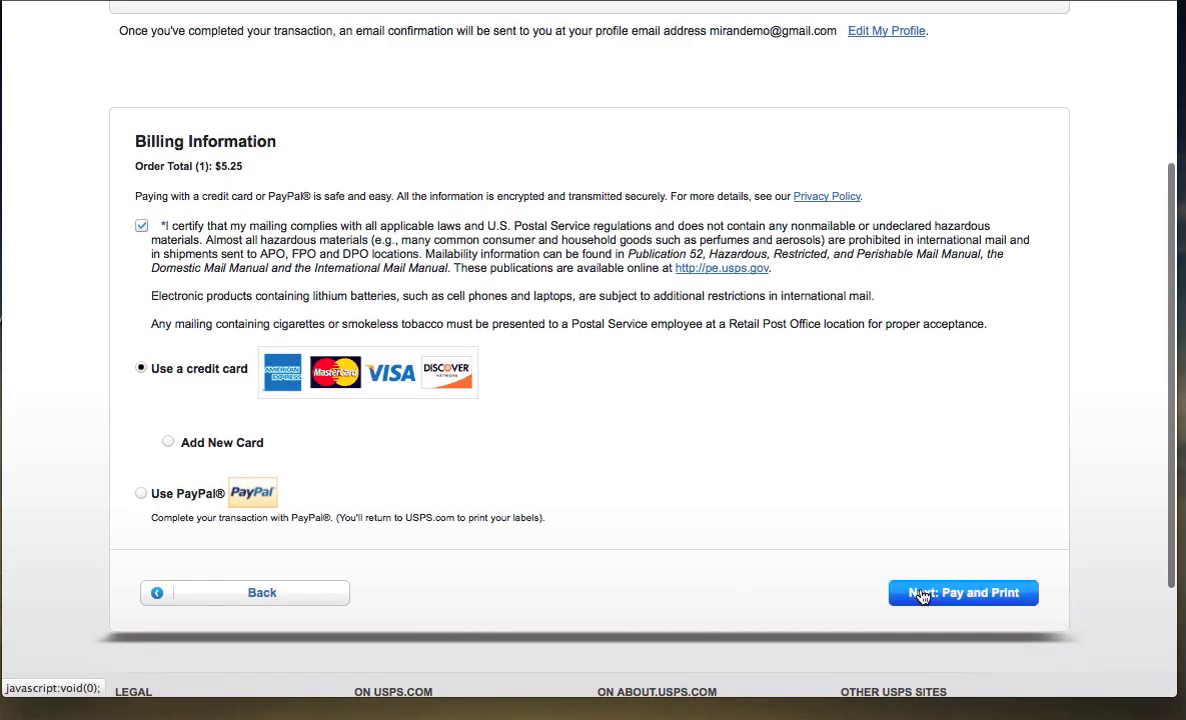
Proceed to Pay and Print and add a new card with card type Visa.
{"action": "left_click", "coordinate": [920, 594]}
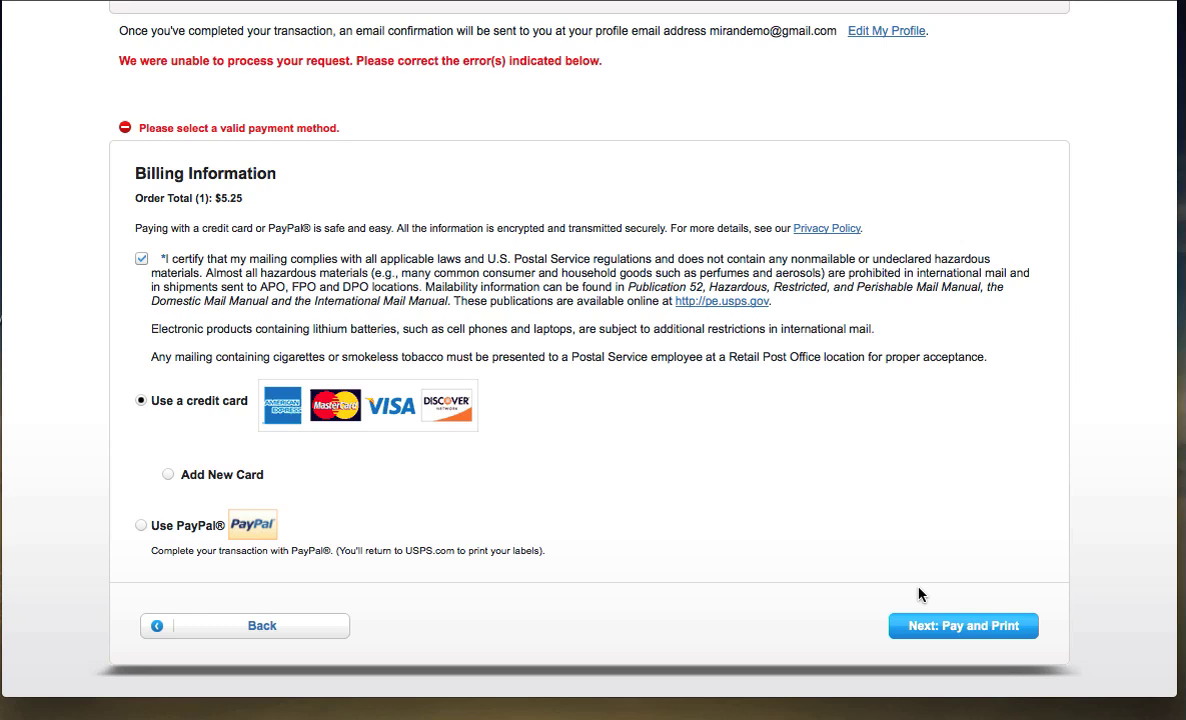
{"action": "left_click", "coordinate": [168, 474]}
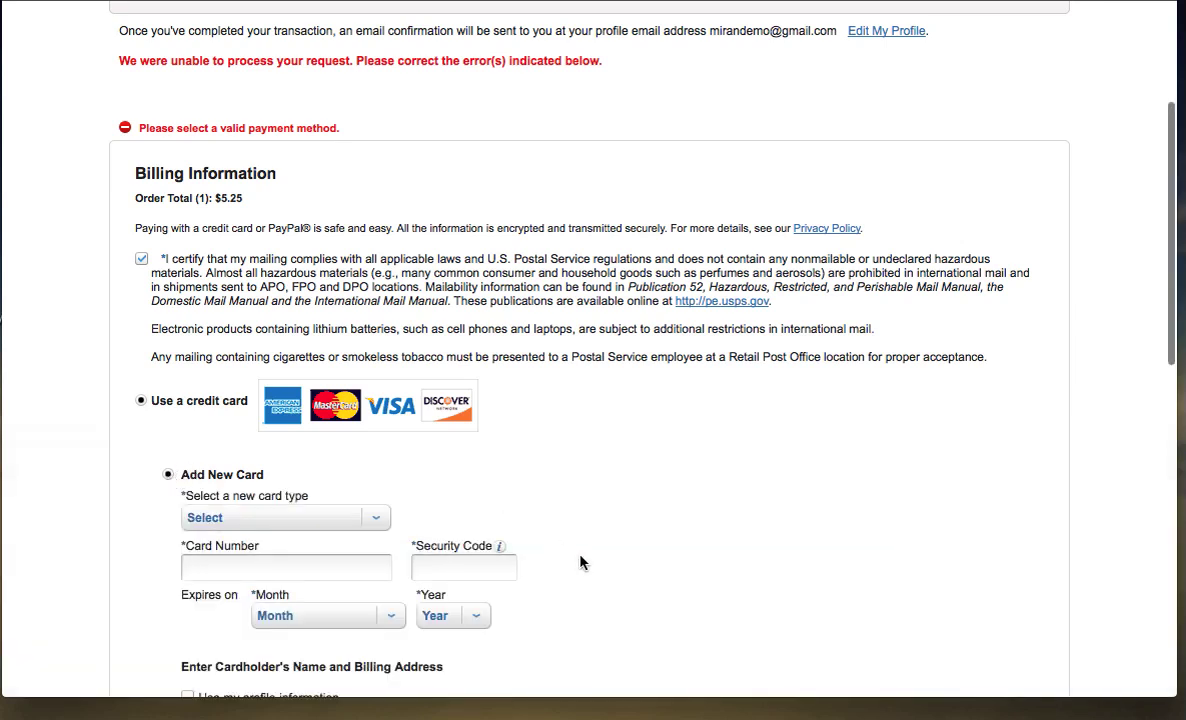
{"action": "left_click", "coordinate": [377, 519]}
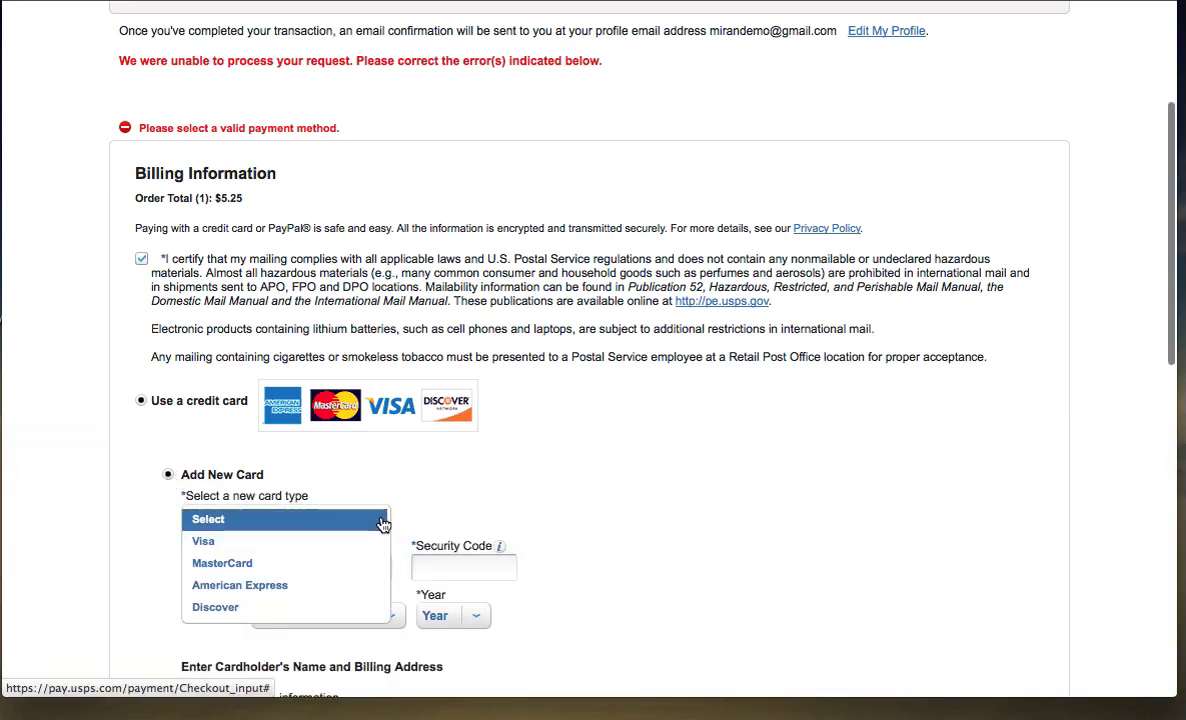
{"action": "left_click", "coordinate": [312, 544]}
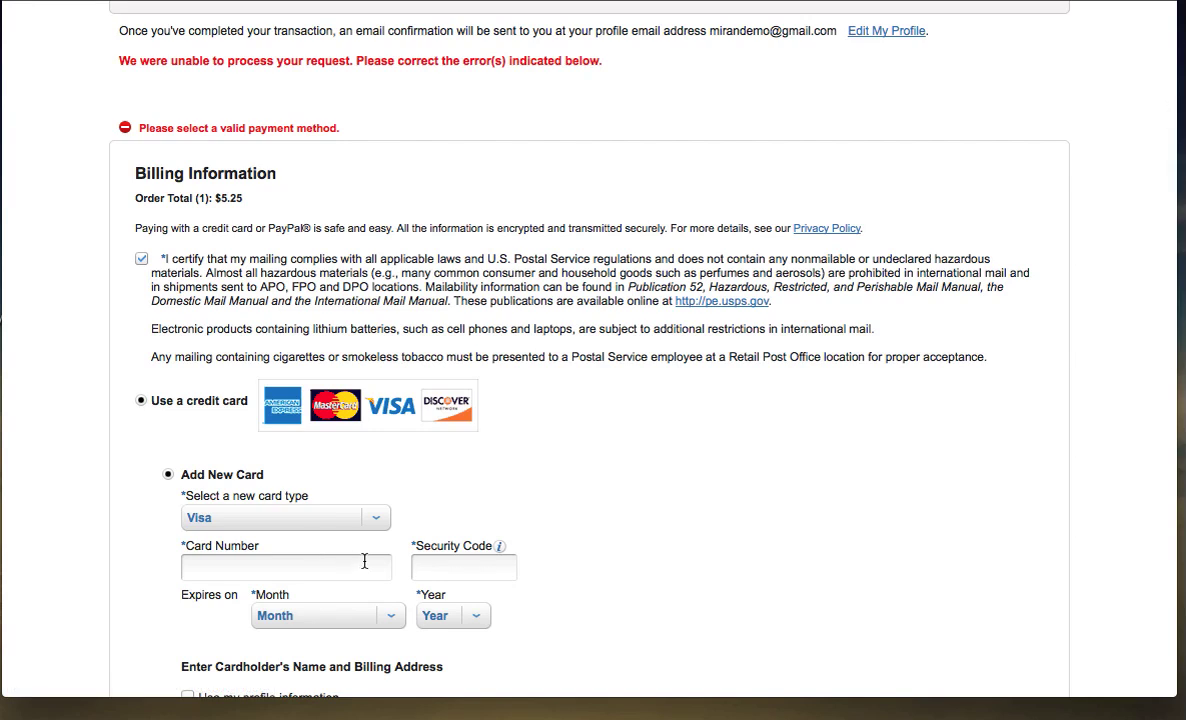
Fill the cardholder name and billing address from the saved profile.
{"action": "scroll", "coordinate": [362, 562], "scroll_direction": "down", "scroll_amount": 3}
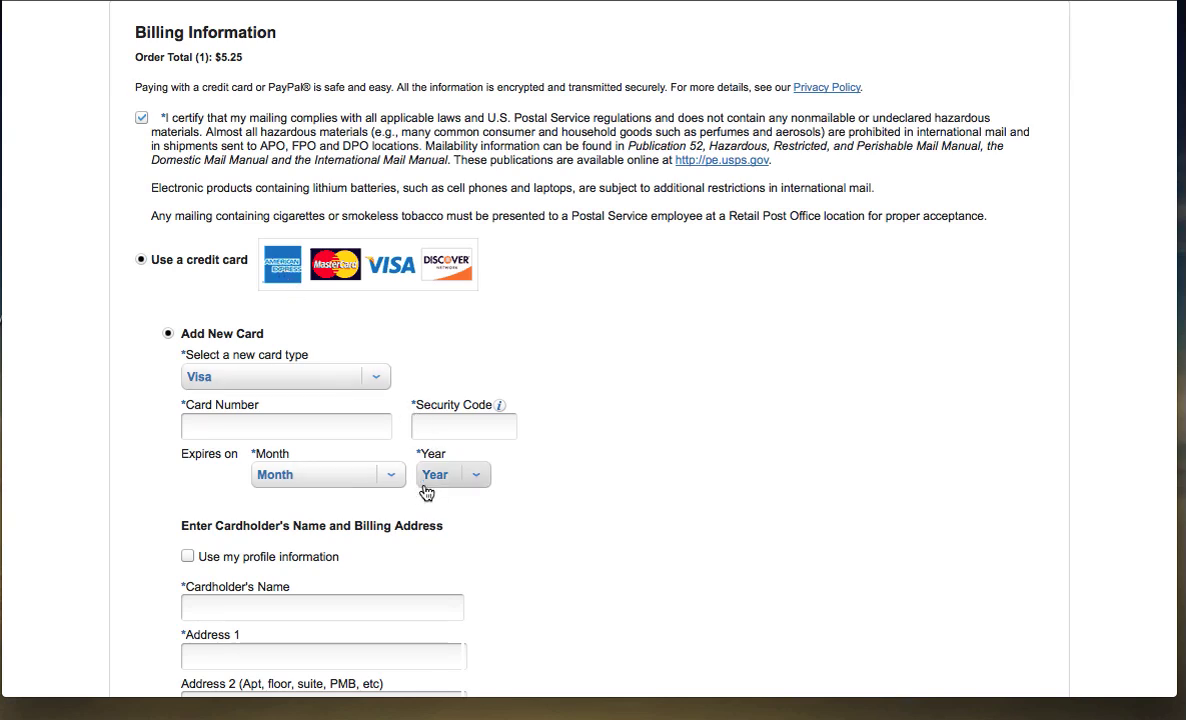
{"action": "scroll", "coordinate": [424, 490], "scroll_direction": "down", "scroll_amount": 3}
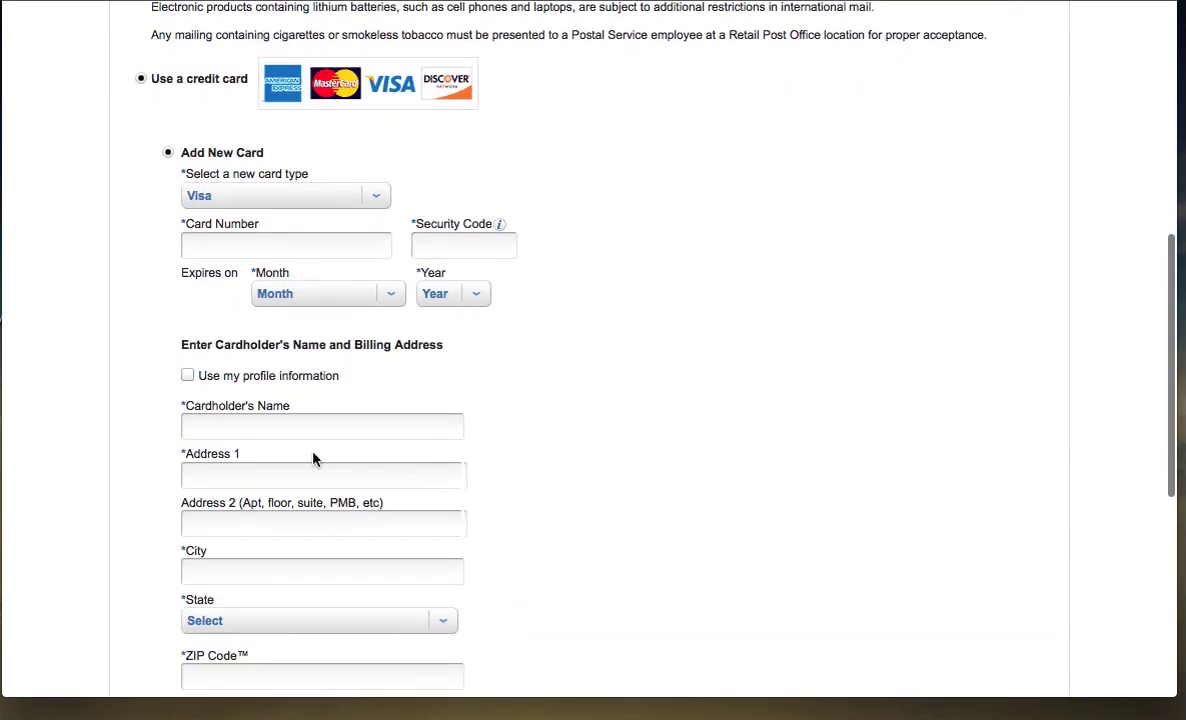
{"action": "left_click", "coordinate": [188, 376]}
{"action": "scroll", "coordinate": [265, 443], "scroll_direction": "down", "scroll_amount": 4}
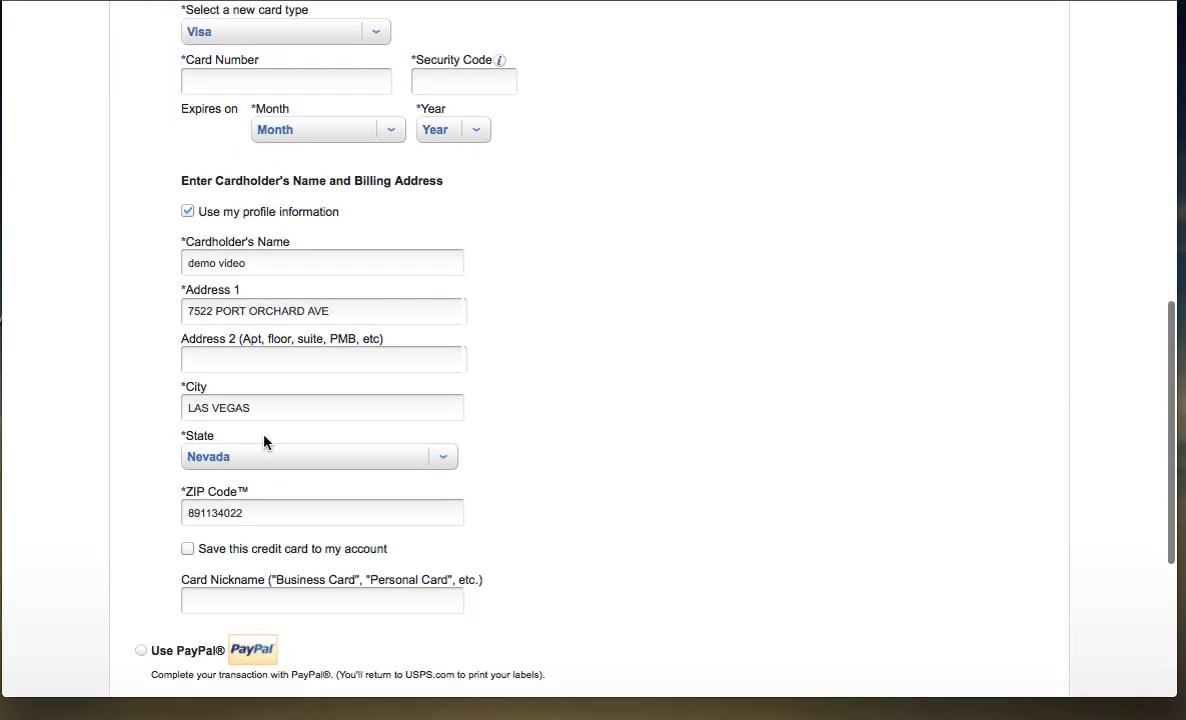
{"action": "scroll", "coordinate": [573, 527], "scroll_direction": "down", "scroll_amount": 2}
{"action": "scroll", "coordinate": [573, 527], "scroll_direction": "down", "scroll_amount": 2}
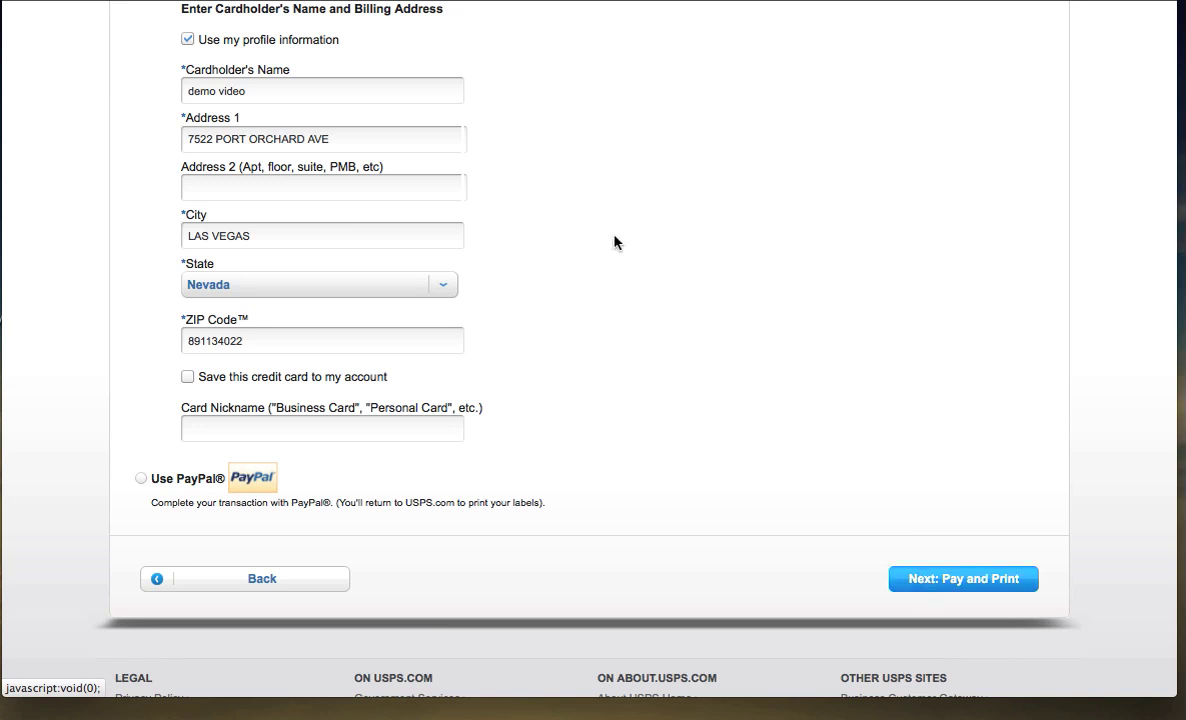
Go to usps.com from the address bar.
{"action": "type", "text": "usps.com"}
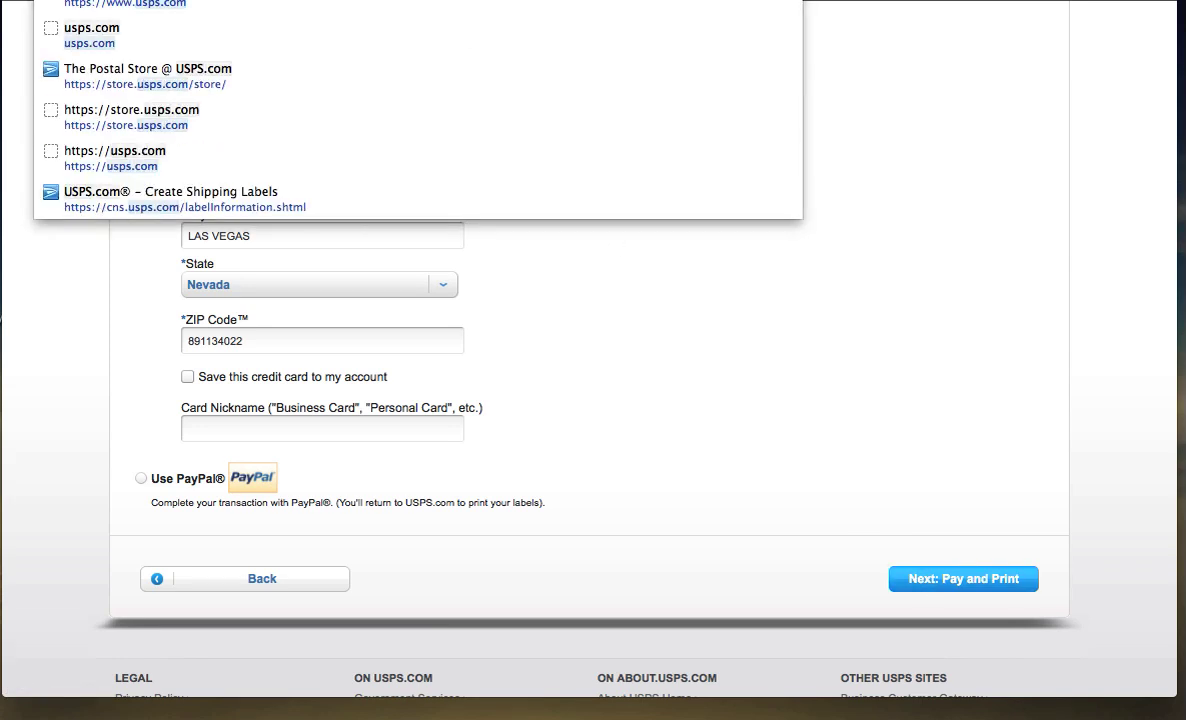
{"action": "key", "text": "Return"}
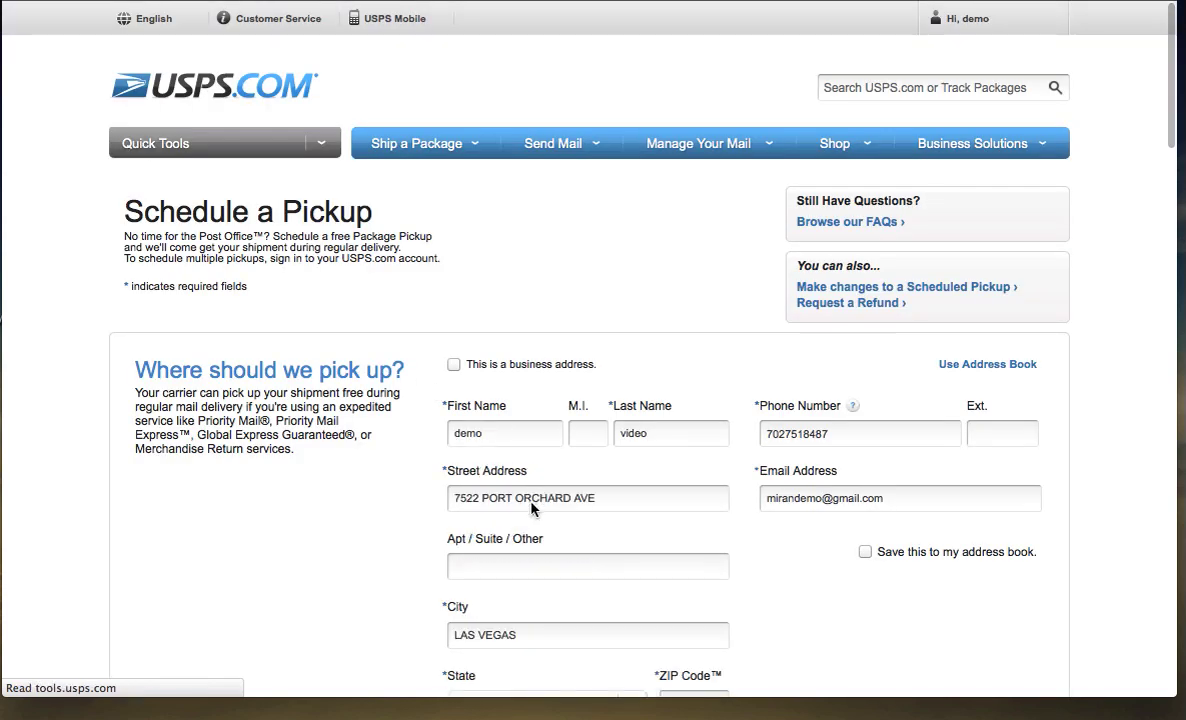
Check pickup availability and set a Front Door pickup during regular mail delivery.
{"action": "scroll", "coordinate": [400, 510], "scroll_direction": "down", "scroll_amount": 5}
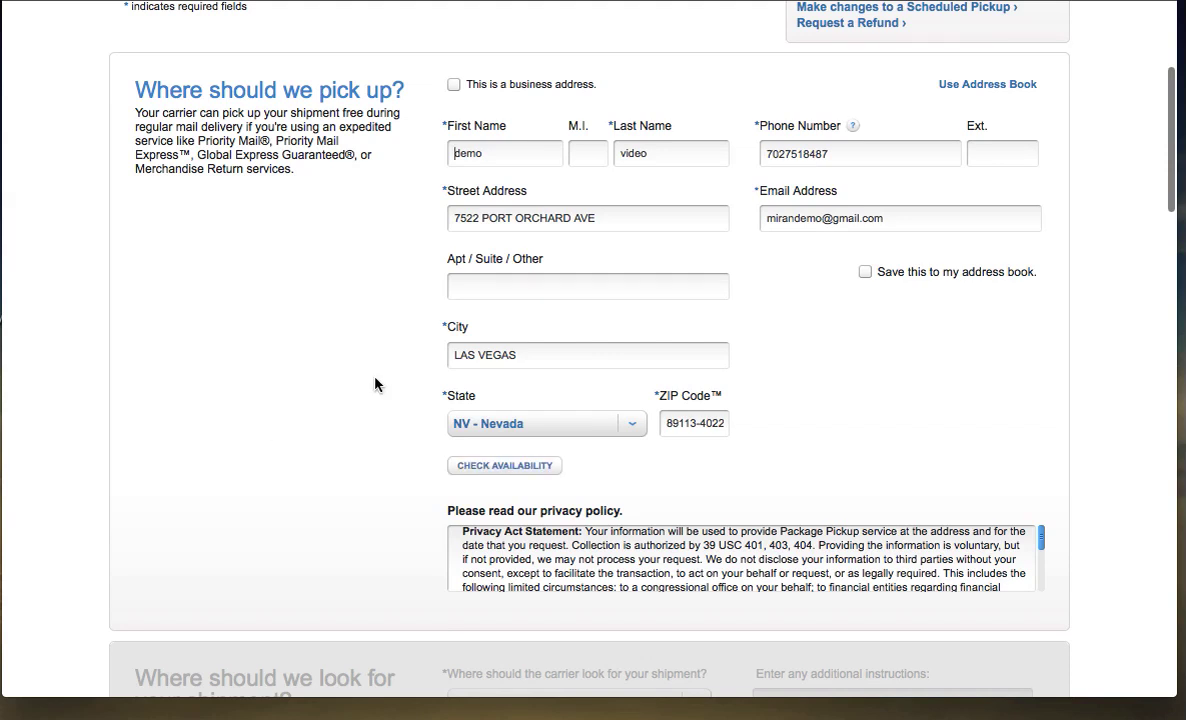
{"action": "scroll", "coordinate": [375, 384], "scroll_direction": "down", "scroll_amount": 4}
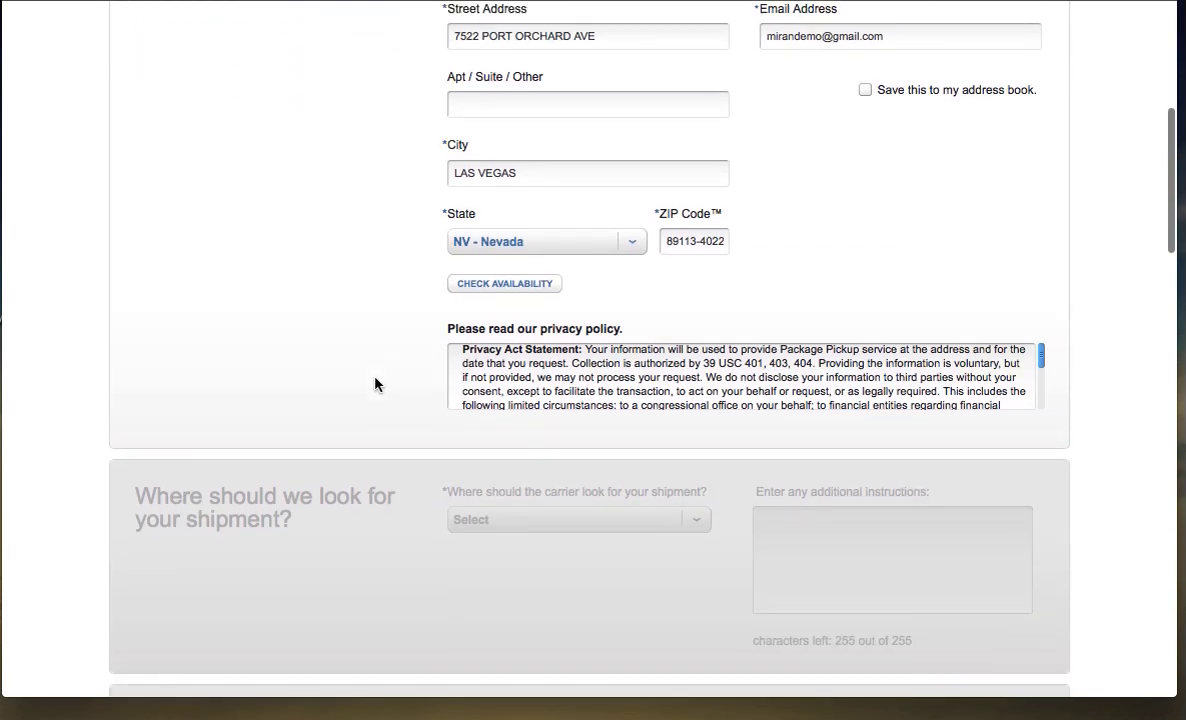
{"action": "scroll", "coordinate": [375, 384], "scroll_direction": "down", "scroll_amount": 1}
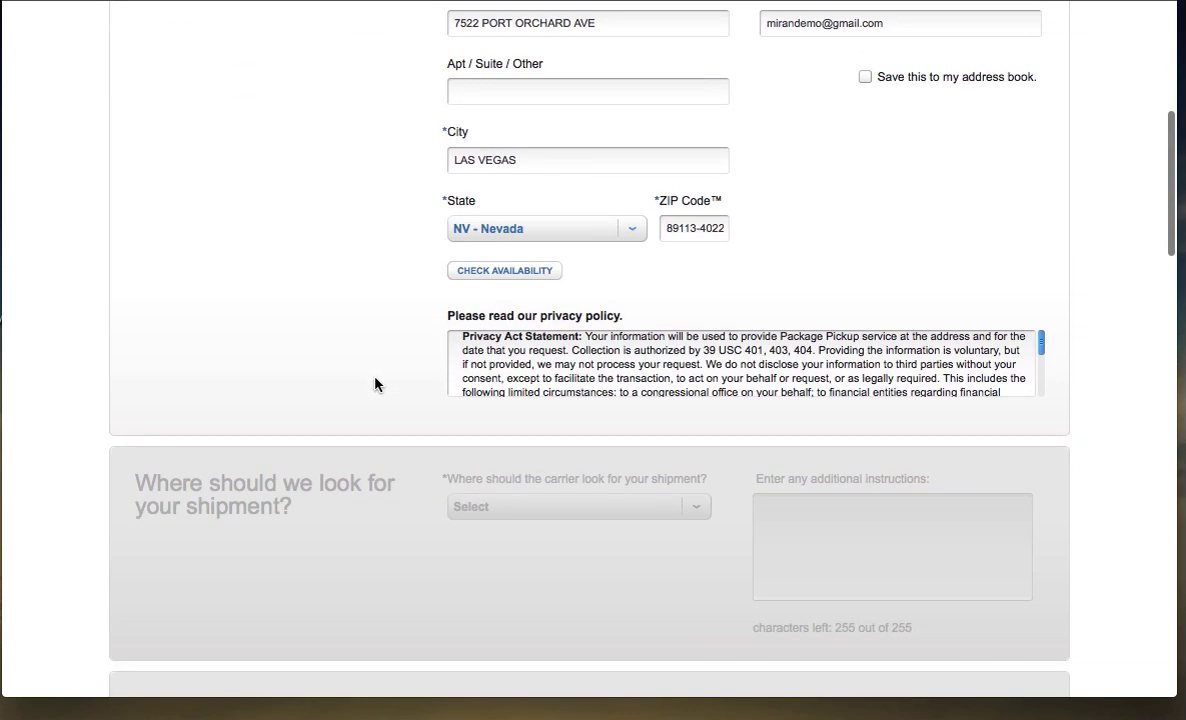
{"action": "left_click", "coordinate": [490, 272]}
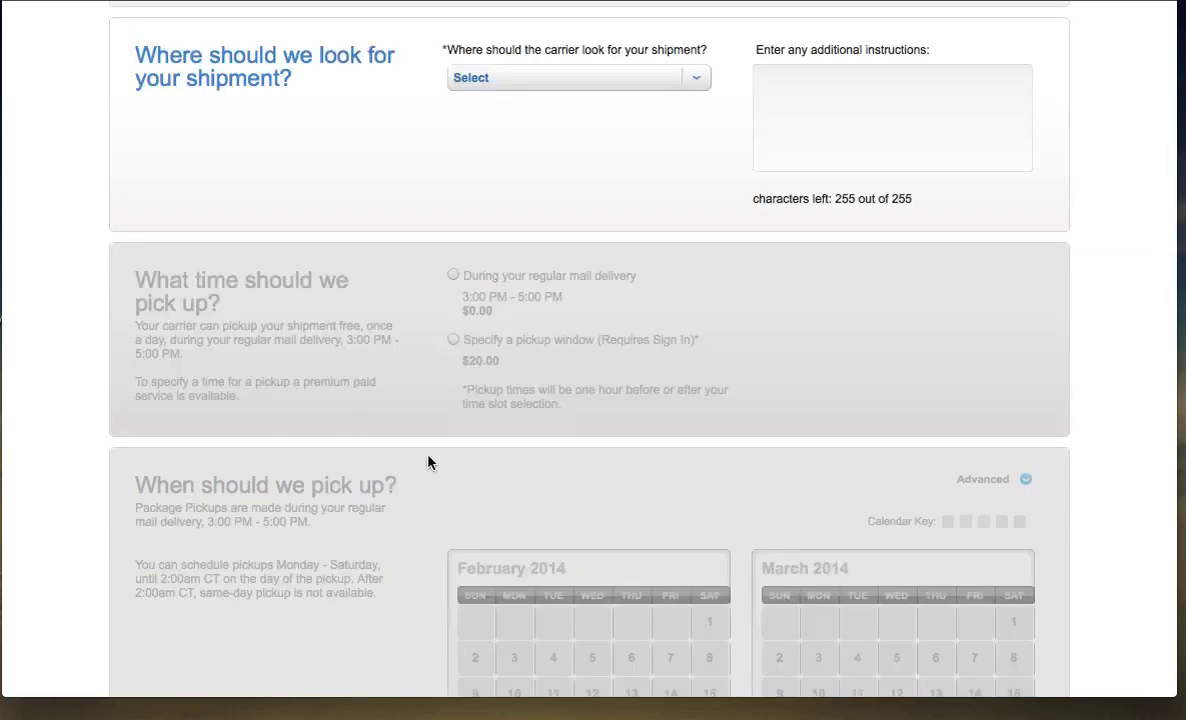
{"action": "left_click", "coordinate": [540, 84]}
{"action": "left_click", "coordinate": [508, 145]}
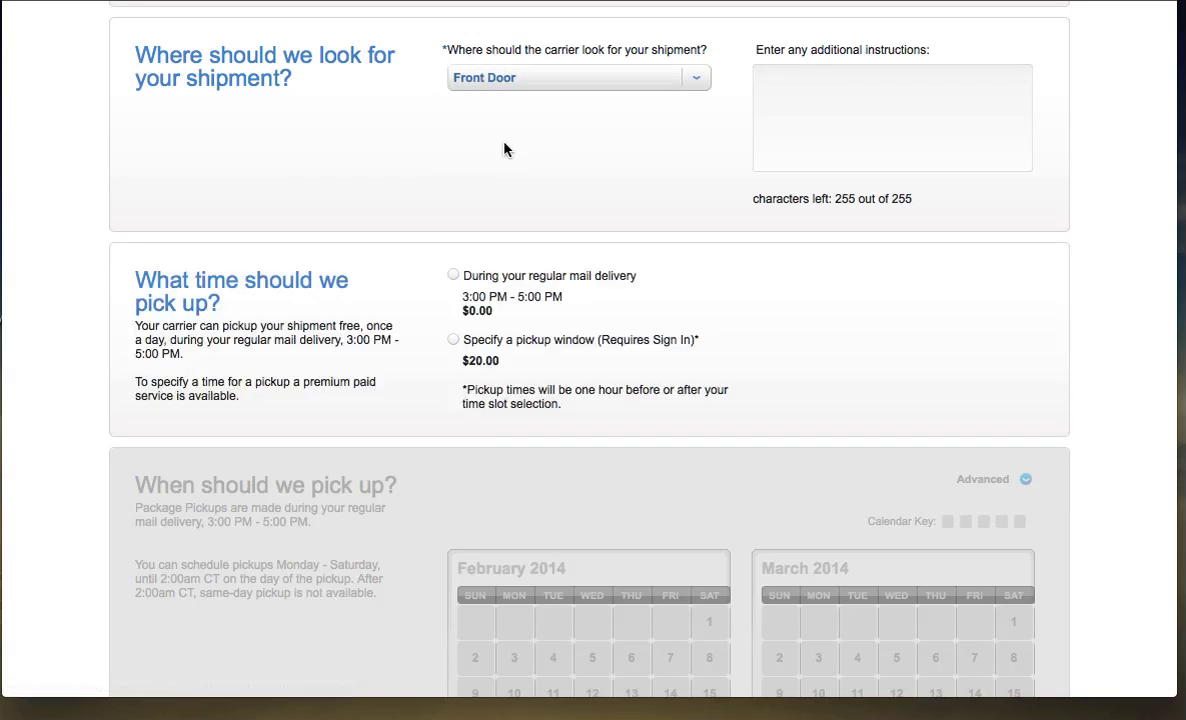
{"action": "left_click", "coordinate": [453, 276]}
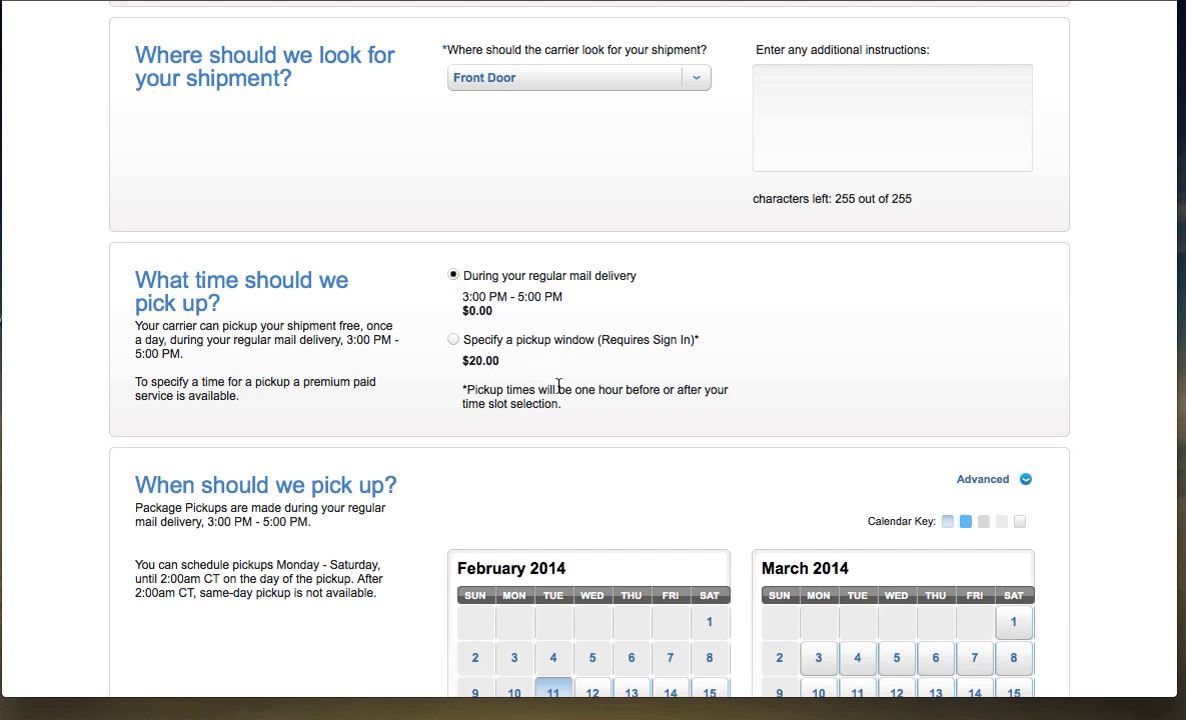
{"action": "scroll", "coordinate": [560, 392], "scroll_direction": "down", "scroll_amount": 2}
Set the pickup date to February 12 with a Priority Mail count of 1.
{"action": "scroll", "coordinate": [561, 397], "scroll_direction": "down", "scroll_amount": 2}
{"action": "left_click", "coordinate": [591, 476]}
{"action": "scroll", "coordinate": [392, 420], "scroll_direction": "down", "scroll_amount": 4}
{"action": "scroll", "coordinate": [391, 420], "scroll_direction": "down", "scroll_amount": 12}
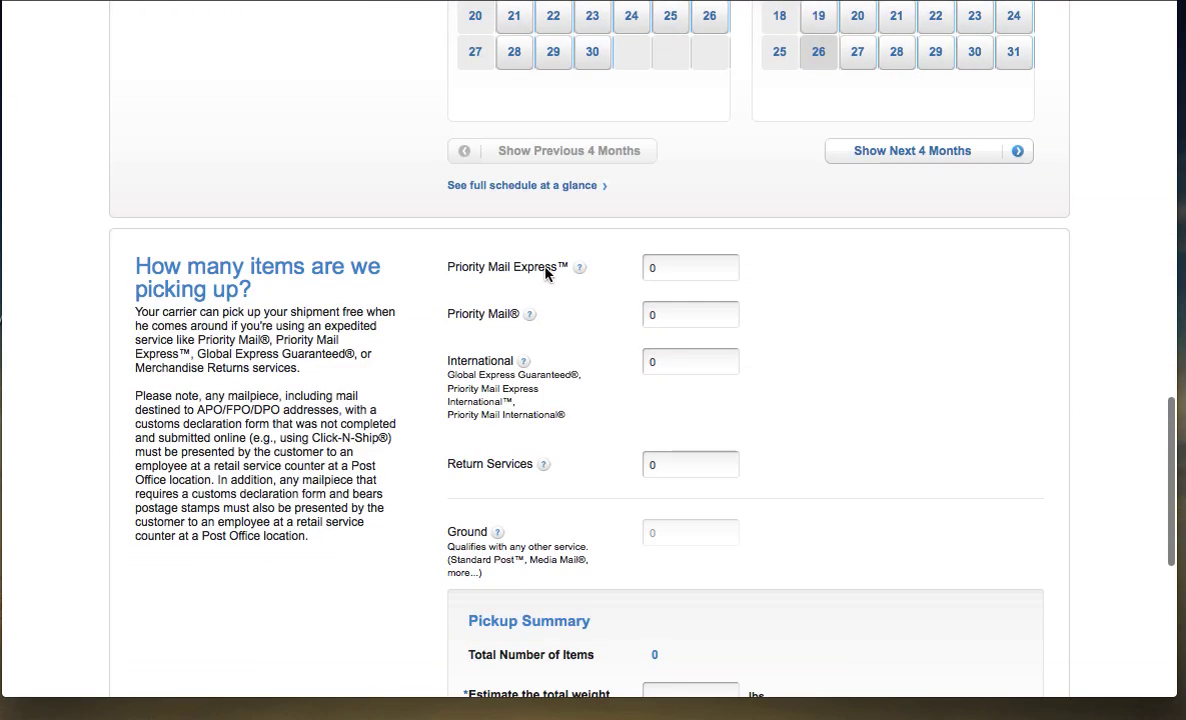
{"action": "left_click", "coordinate": [659, 317]}
{"action": "key", "text": "BackSpace"}
{"action": "type", "text": "1"}
{"action": "left_click", "coordinate": [735, 336]}
Enter an estimated total weight of 5 lbs and accept the pickup terms.
{"action": "scroll", "coordinate": [790, 378], "scroll_direction": "down", "scroll_amount": 5}
{"action": "scroll", "coordinate": [790, 378], "scroll_direction": "down", "scroll_amount": 2}
{"action": "left_click", "coordinate": [732, 397]}
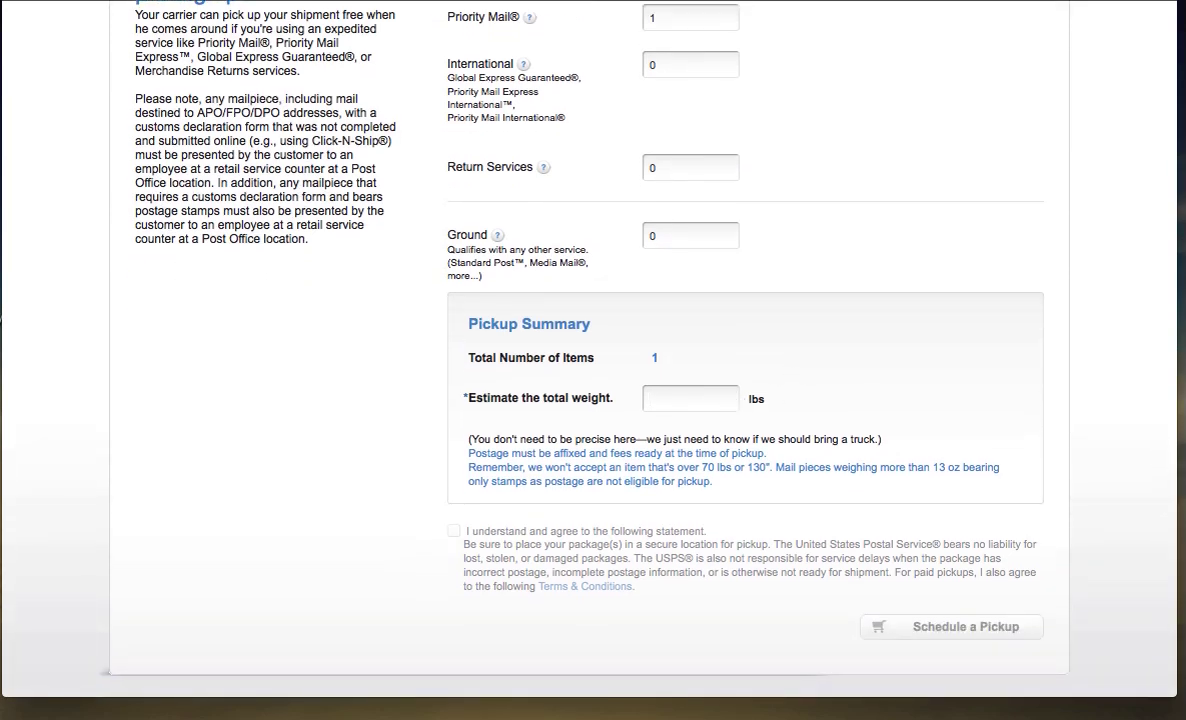
{"action": "type", "text": "5"}
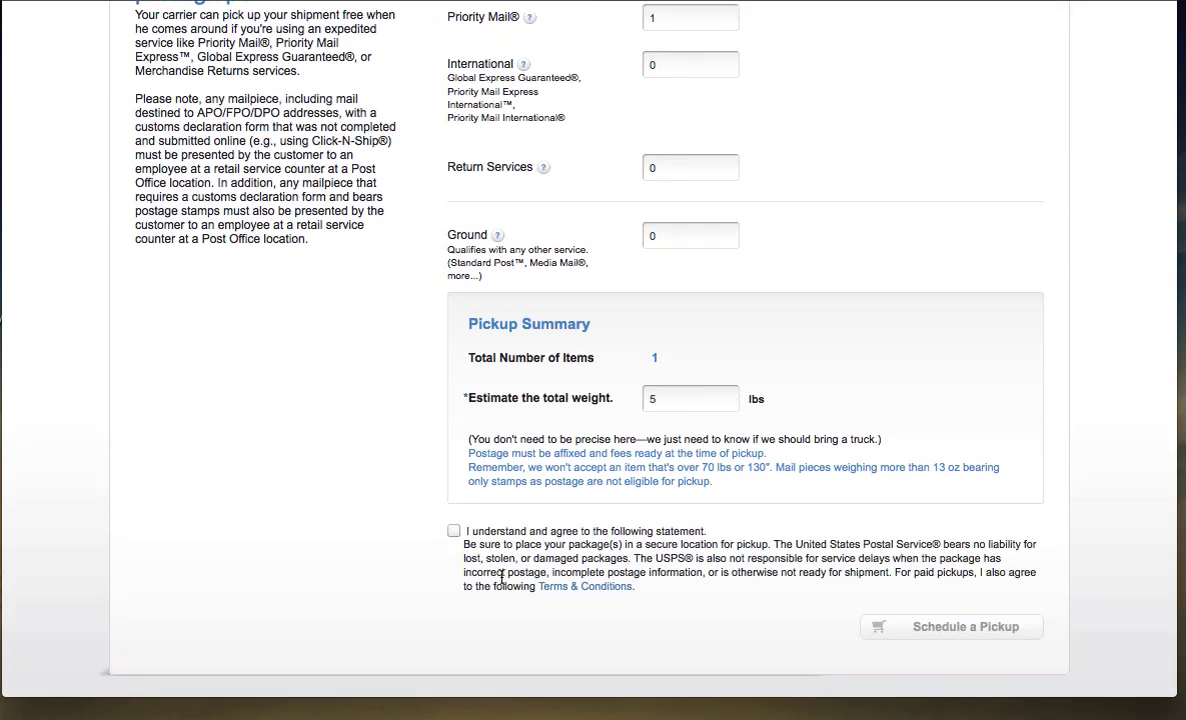
{"action": "left_click", "coordinate": [453, 531]}
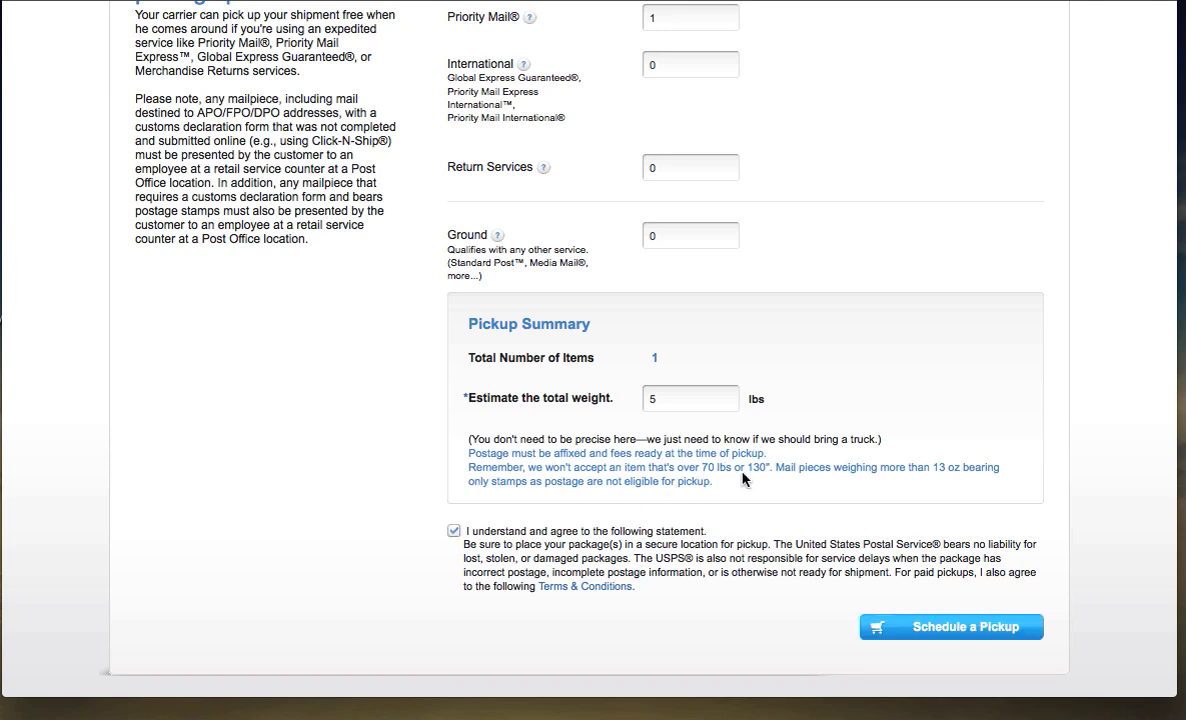
{"action": "scroll", "coordinate": [742, 478], "scroll_direction": "down", "scroll_amount": 2}
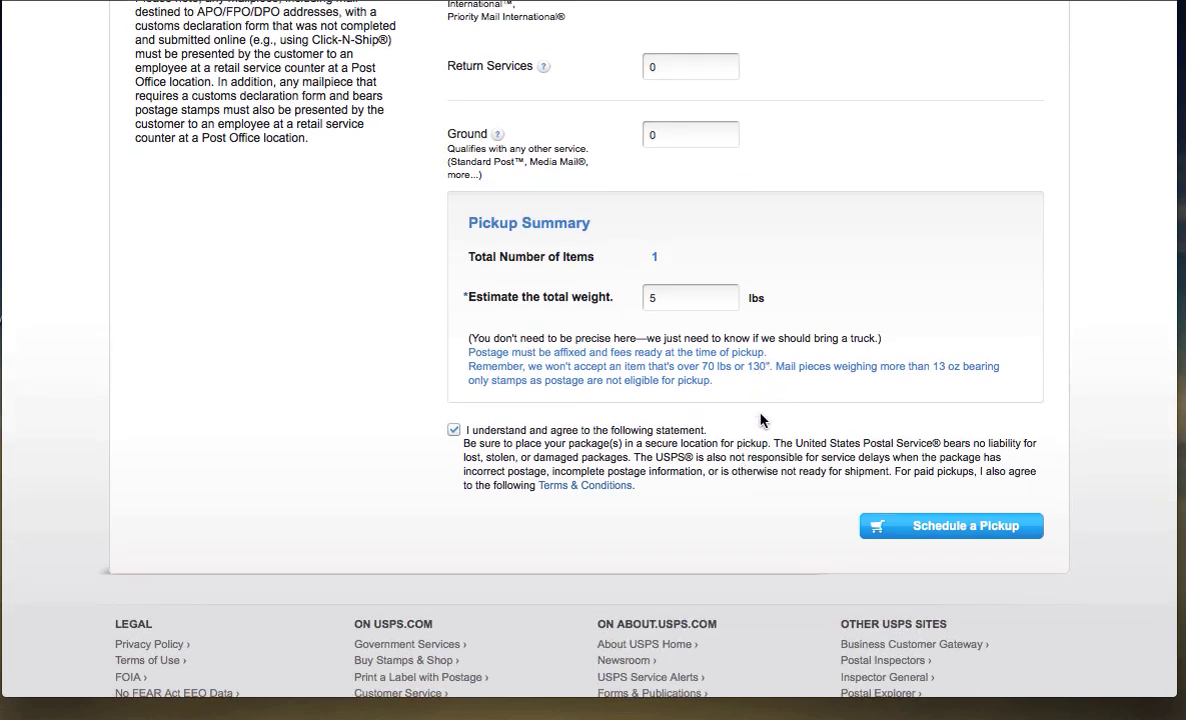
{"action": "scroll", "coordinate": [760, 395], "scroll_direction": "down", "scroll_amount": 1}
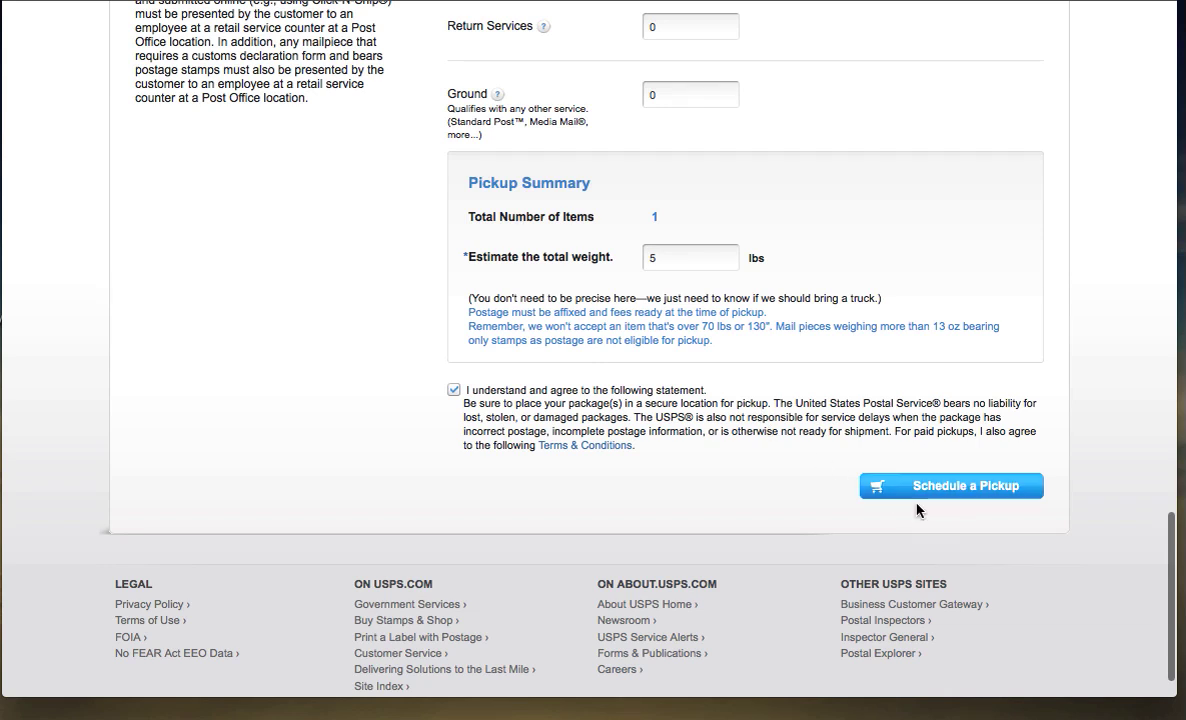